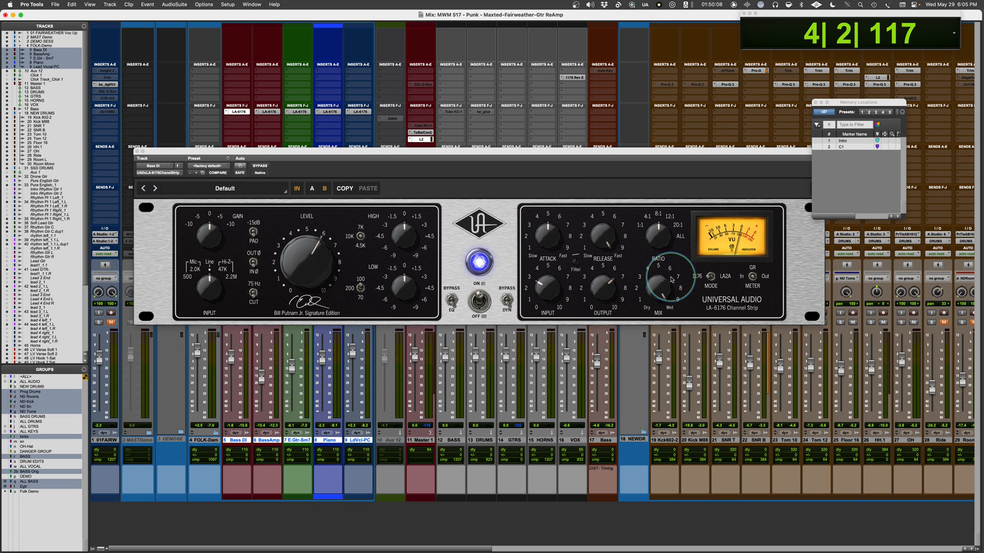
- Switch the Bass DI channel strip between 1176 and LA2A modes, and toggle the compressor's Filter control on and off
{"action": "left_click", "coordinate": [715, 278]}
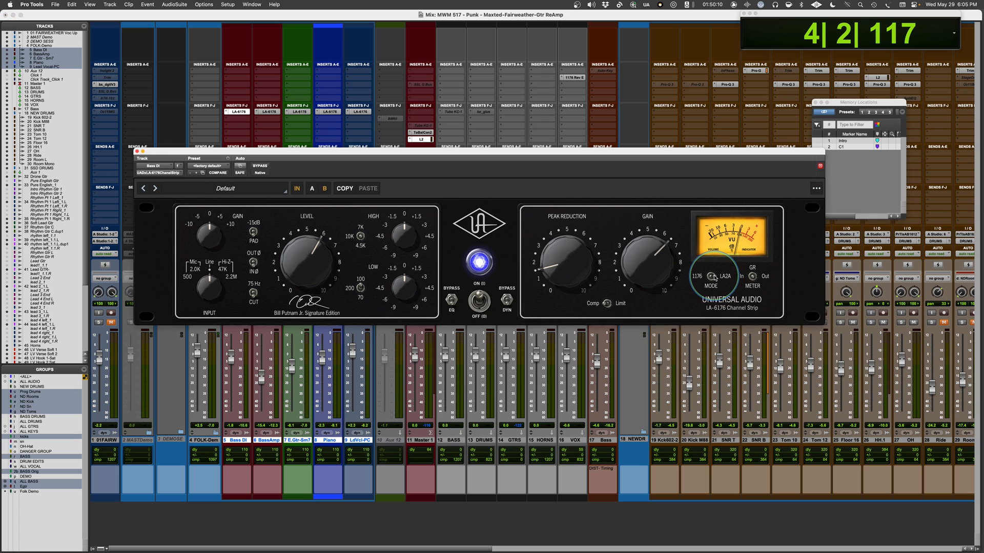
{"action": "left_click", "coordinate": [712, 278]}
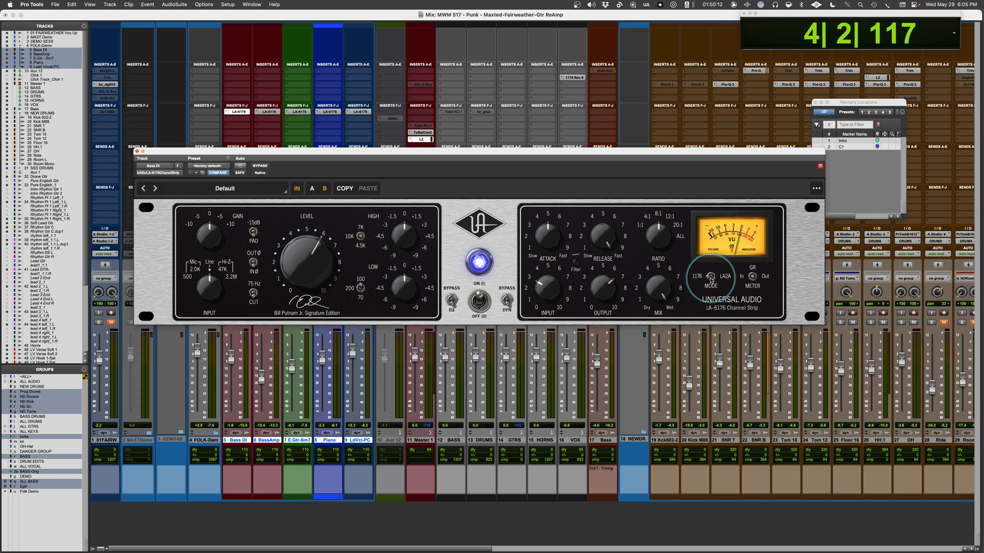
{"action": "left_click", "coordinate": [711, 278]}
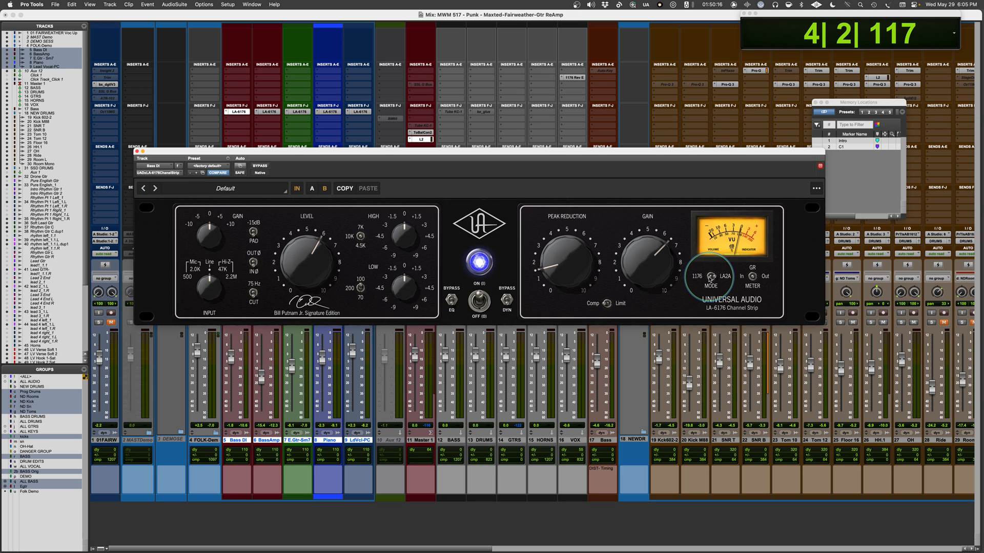
{"action": "left_click", "coordinate": [710, 278]}
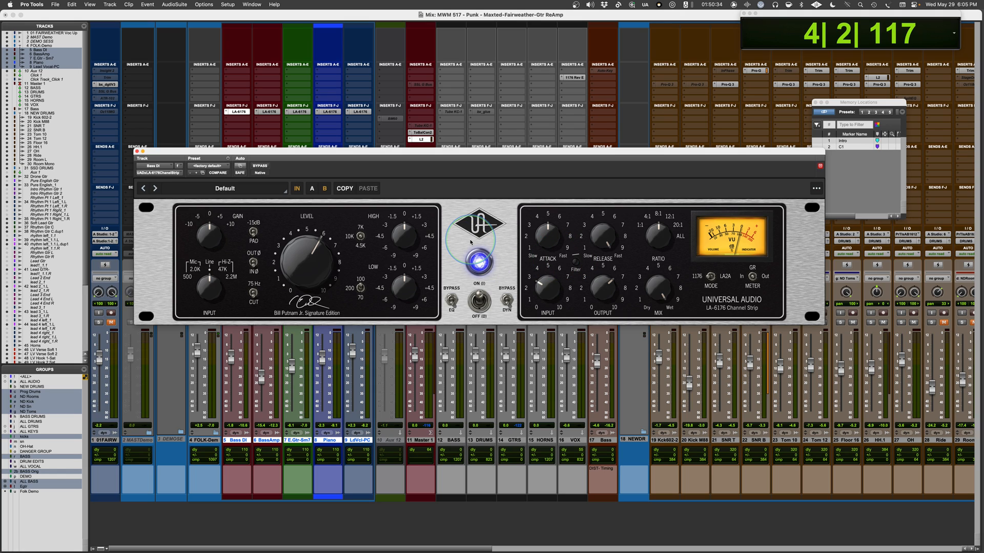
{"action": "left_click", "coordinate": [575, 256]}
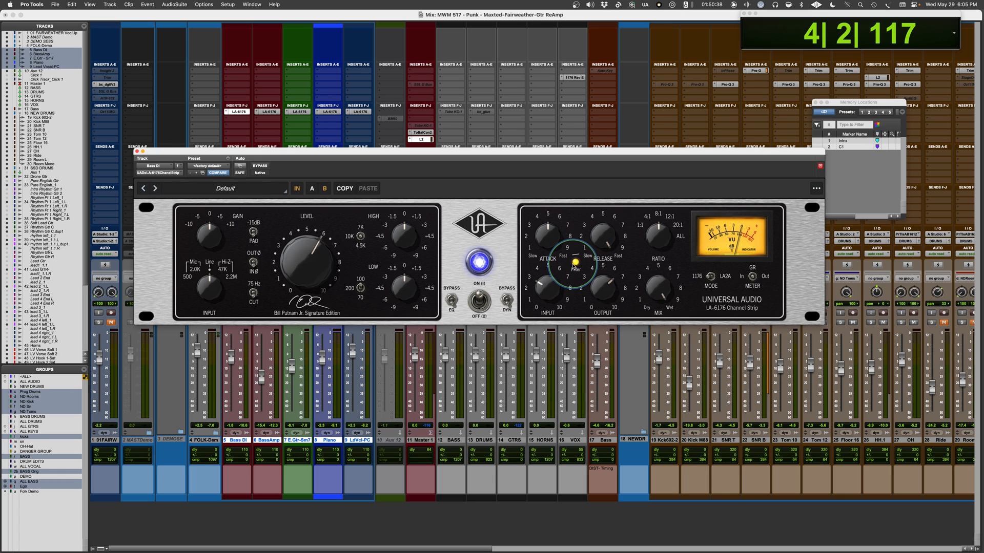
{"action": "left_click", "coordinate": [576, 263]}
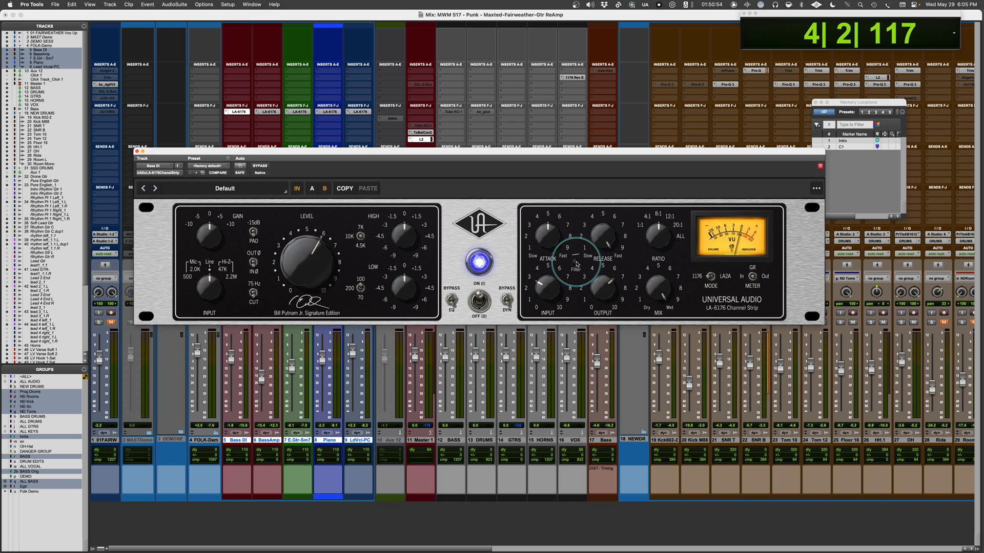
- Solo the lead vocal track and open the LA-6176 channel strip inserted on it
{"action": "left_click_drag", "start_coordinate": [433, 169], "coordinate": [479, 71]}
{"action": "left_click", "coordinate": [352, 323]}
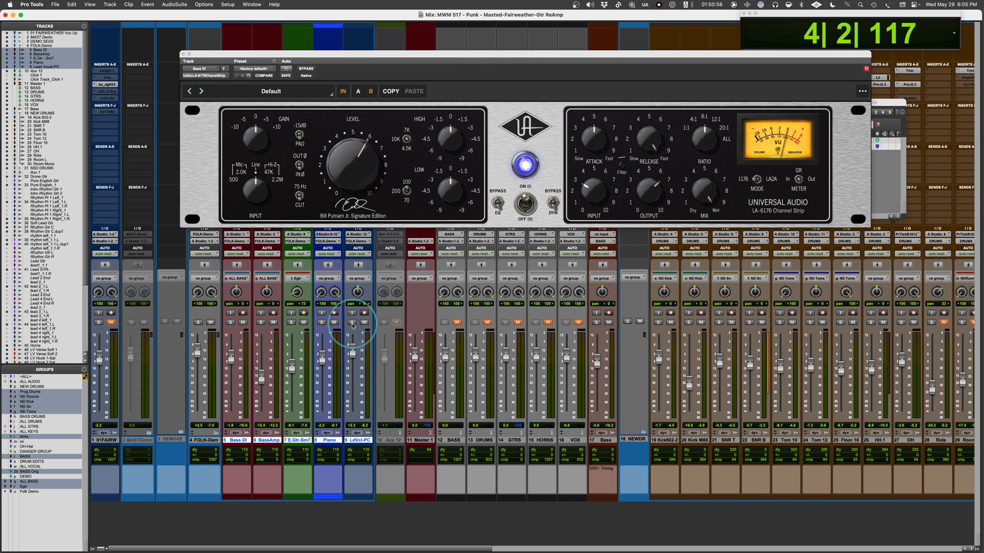
{"action": "left_click_drag", "start_coordinate": [517, 56], "coordinate": [483, 179]}
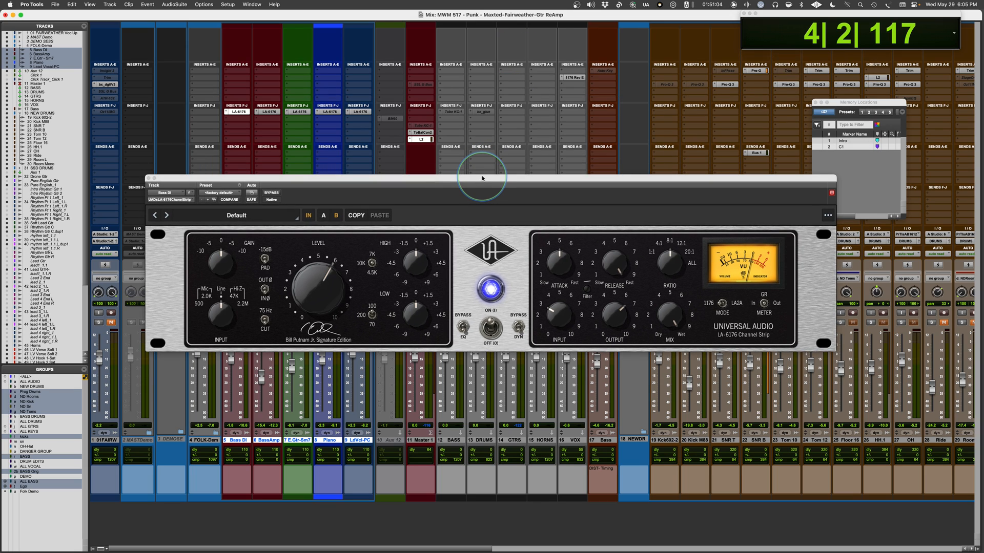
{"action": "left_click_drag", "start_coordinate": [482, 178], "coordinate": [494, 127]}
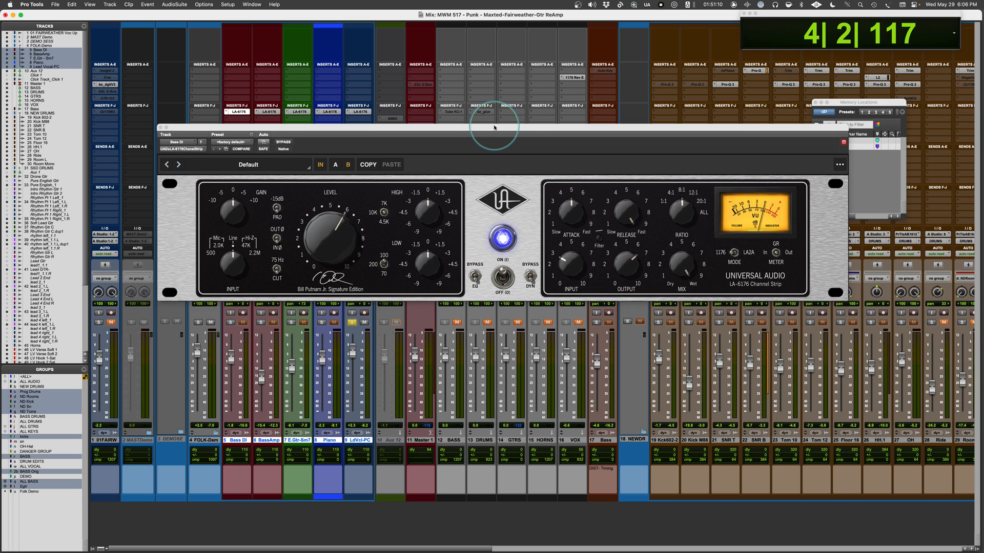
{"action": "left_click", "coordinate": [360, 111]}
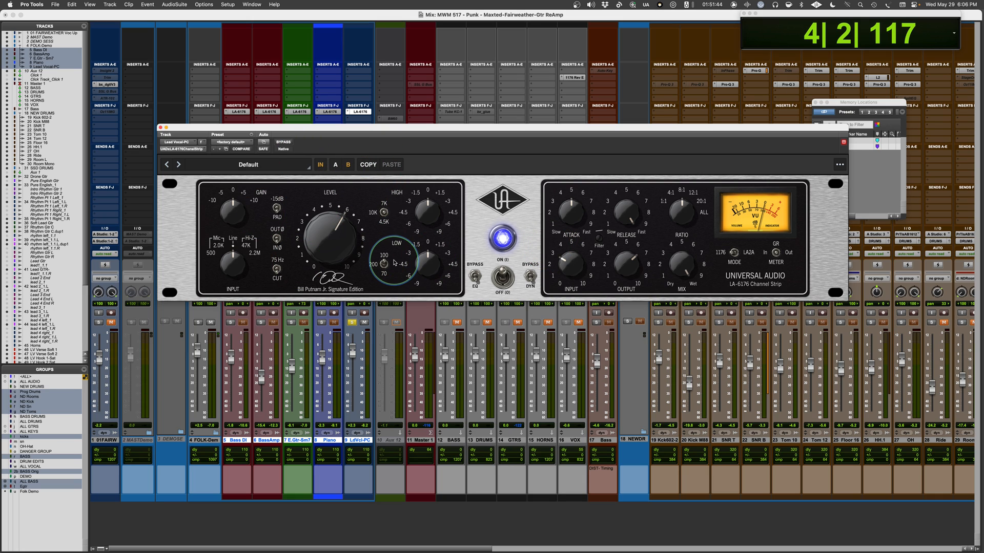
{"action": "left_click", "coordinate": [532, 280]}
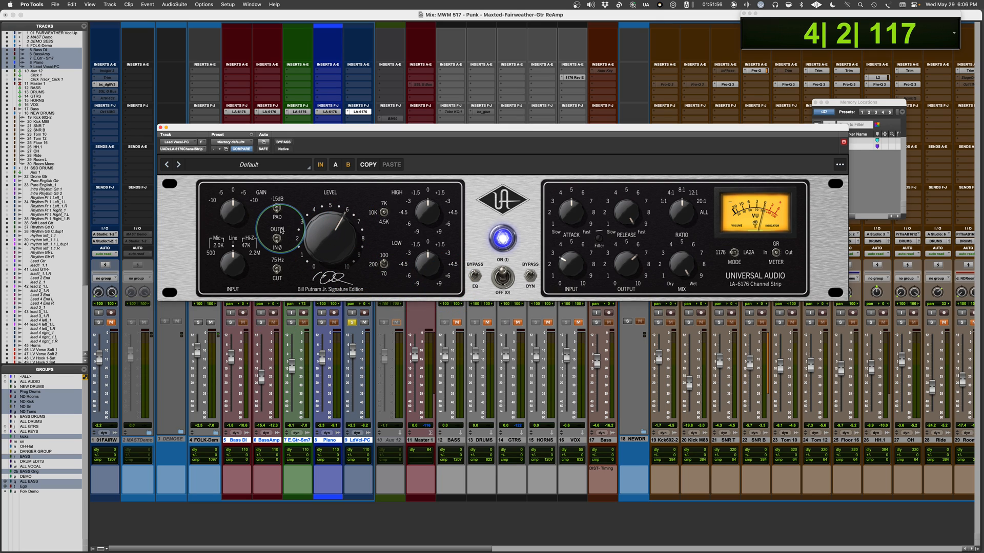
- Play the song and switch the lead vocal channel strip's bypass on and off to compare the processed and dry sound
{"action": "left_click", "coordinate": [285, 143]}
{"action": "key", "text": "space"}
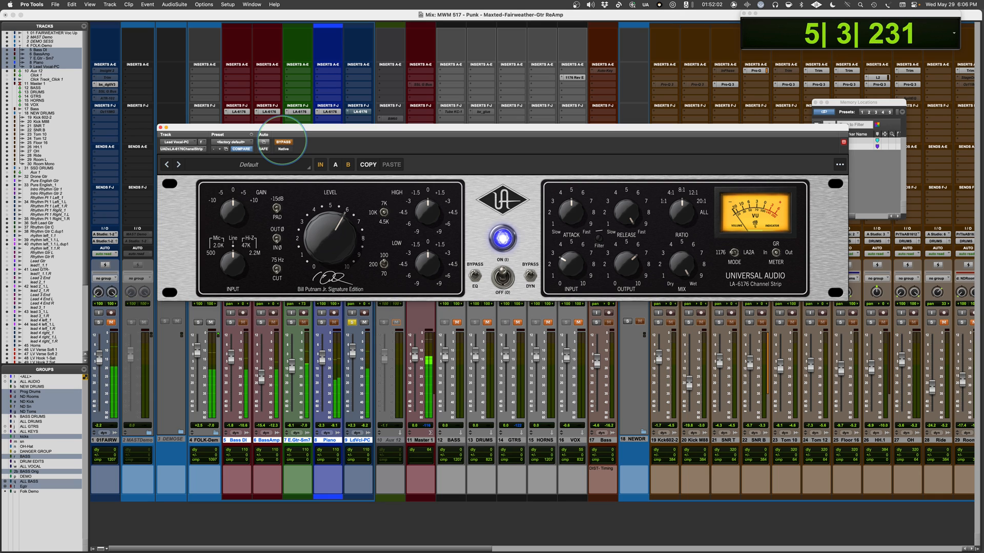
{"action": "left_click", "coordinate": [283, 142]}
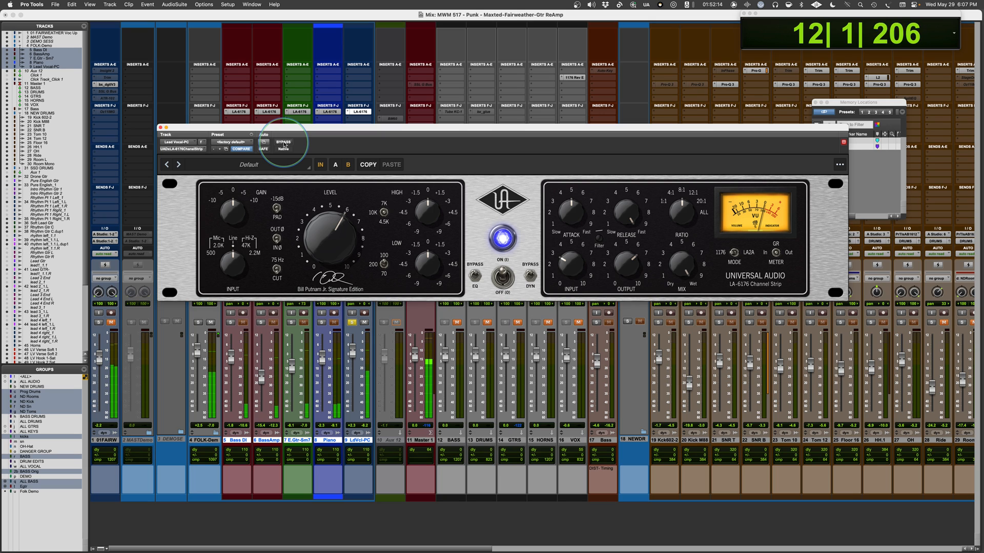
{"action": "left_click", "coordinate": [283, 143]}
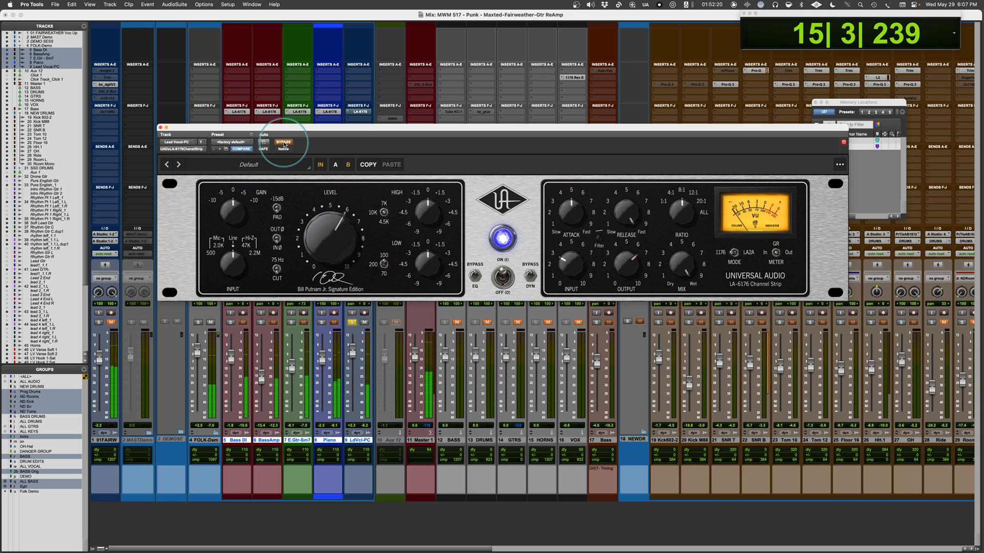
{"action": "left_click", "coordinate": [283, 143]}
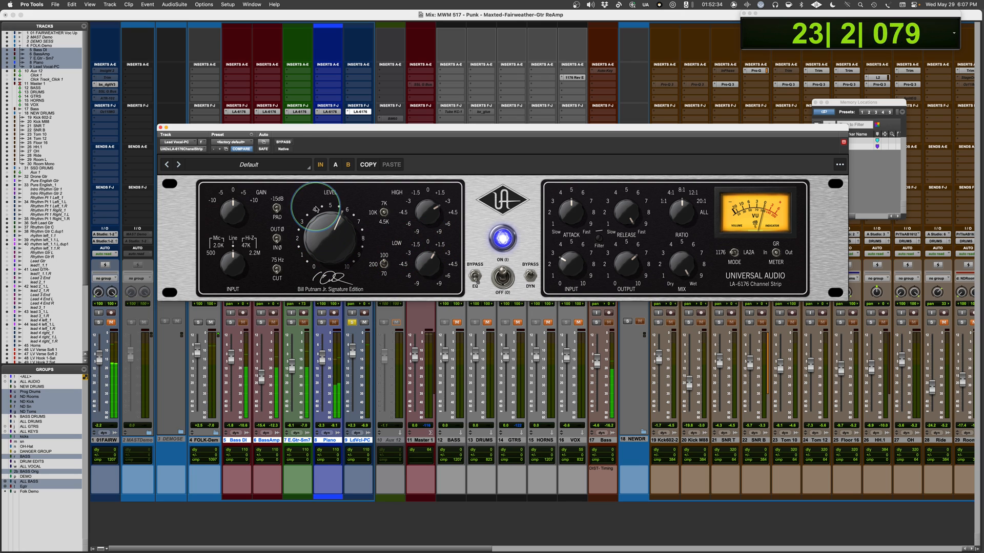
- Compare the lead vocal with boosted high and low EQ against the bypassed signal during playback
{"action": "left_click", "coordinate": [281, 144]}
{"action": "left_click", "coordinate": [281, 144]}
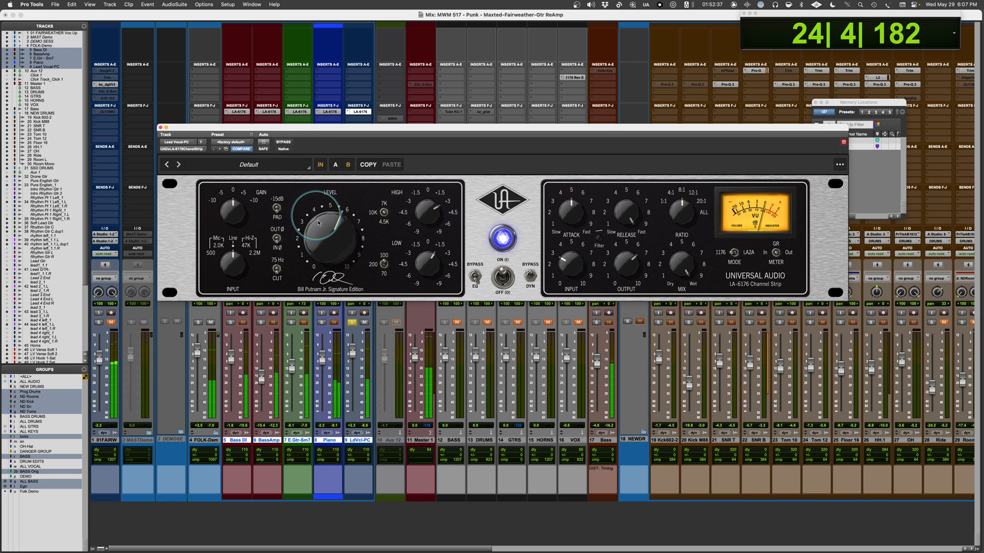
{"action": "left_click", "coordinate": [283, 143]}
{"action": "left_click", "coordinate": [282, 143]}
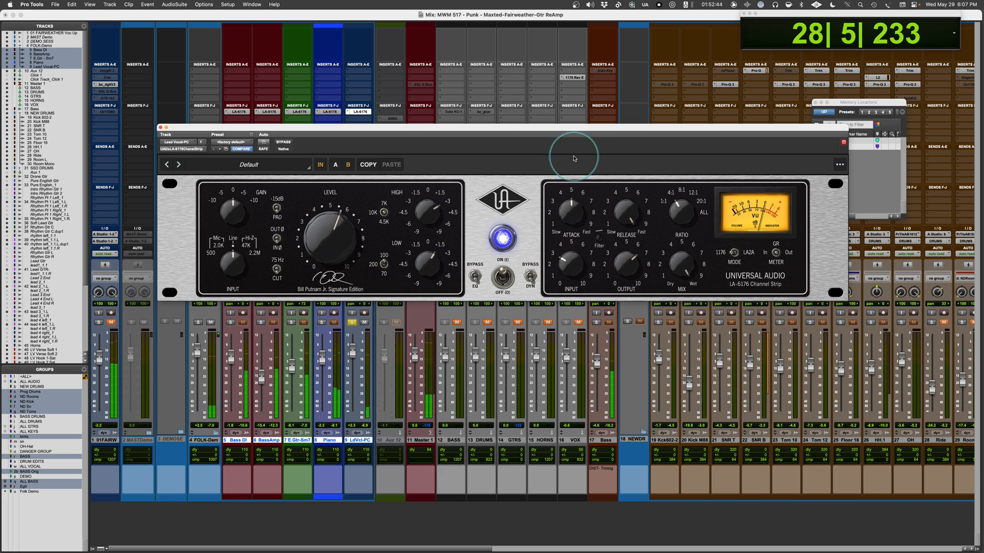
- Lower the lead vocal compressor's attack to about 2 and set its release to about 8 in 1176 mode
{"action": "left_click_drag", "start_coordinate": [572, 222], "coordinate": [573, 256]}
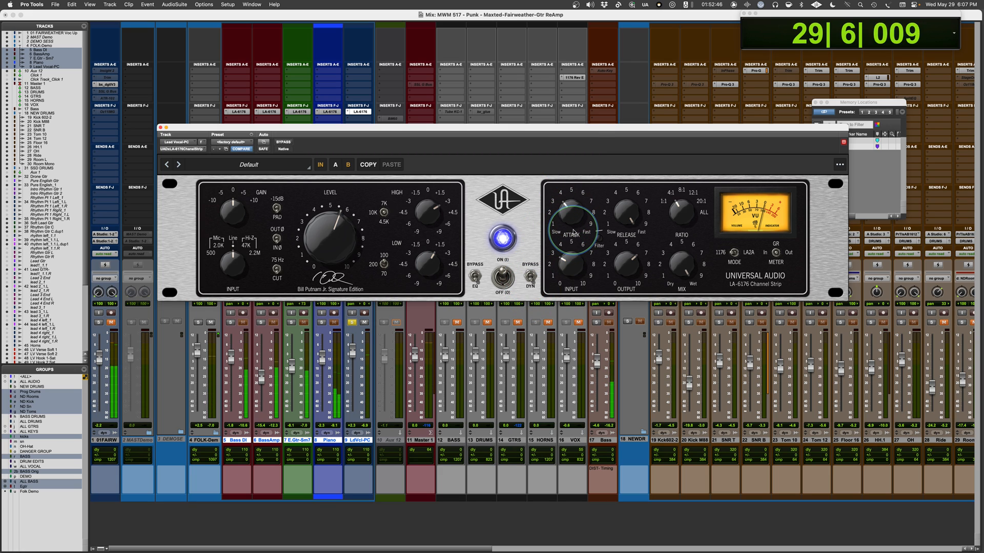
{"action": "left_click_drag", "start_coordinate": [625, 219], "coordinate": [626, 228]}
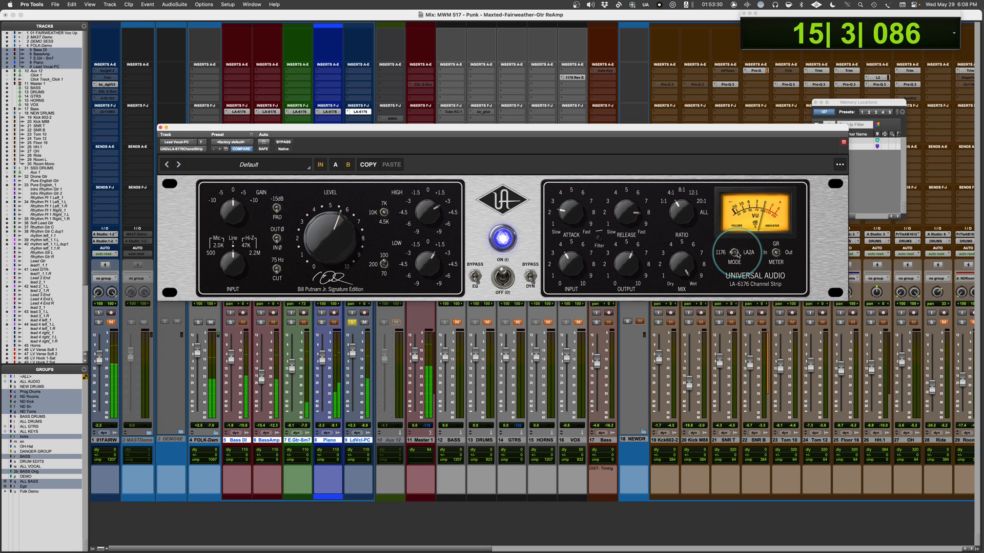
- Try LA2A mode on the lead vocal with peak reduction at about 2, and return the compressor to 1176 mode
{"action": "left_click", "coordinate": [735, 252]}
{"action": "left_click_drag", "start_coordinate": [570, 252], "coordinate": [582, 249]}
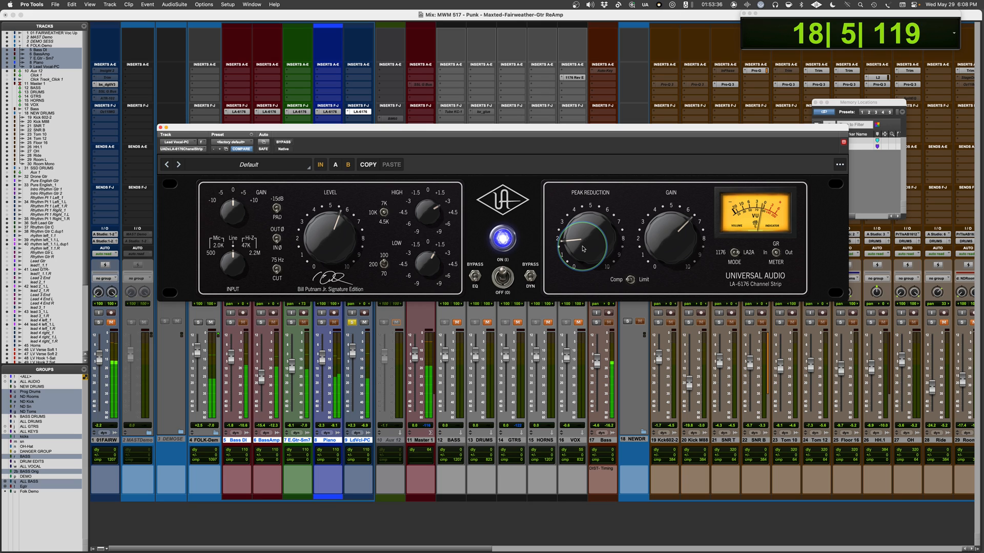
{"action": "left_click_drag", "start_coordinate": [582, 249], "coordinate": [583, 247]}
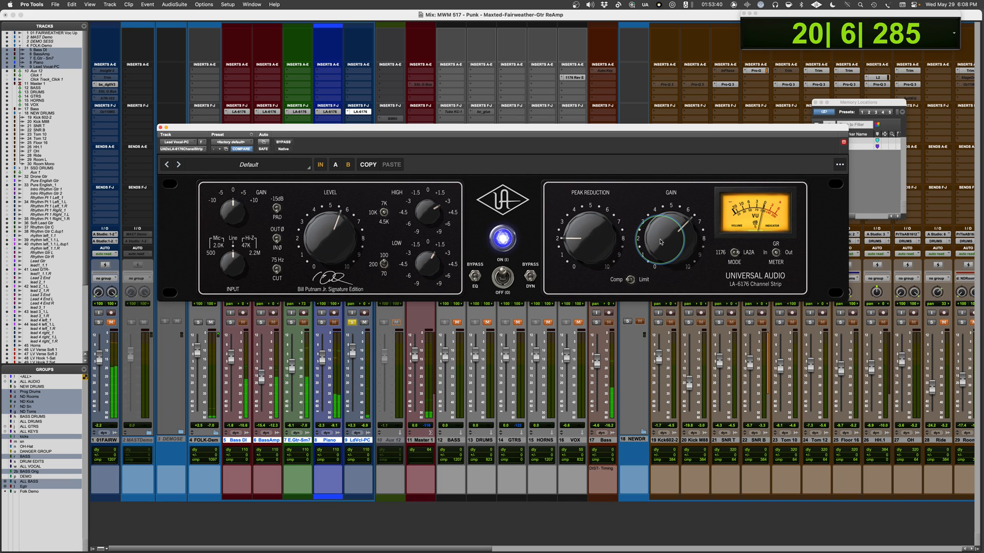
{"action": "left_click", "coordinate": [285, 143]}
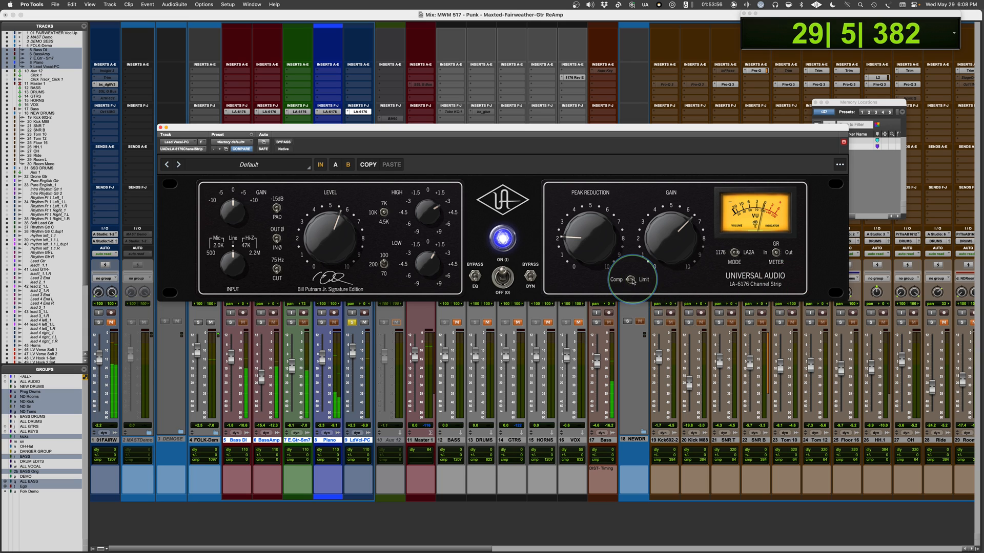
{"action": "left_click", "coordinate": [735, 253]}
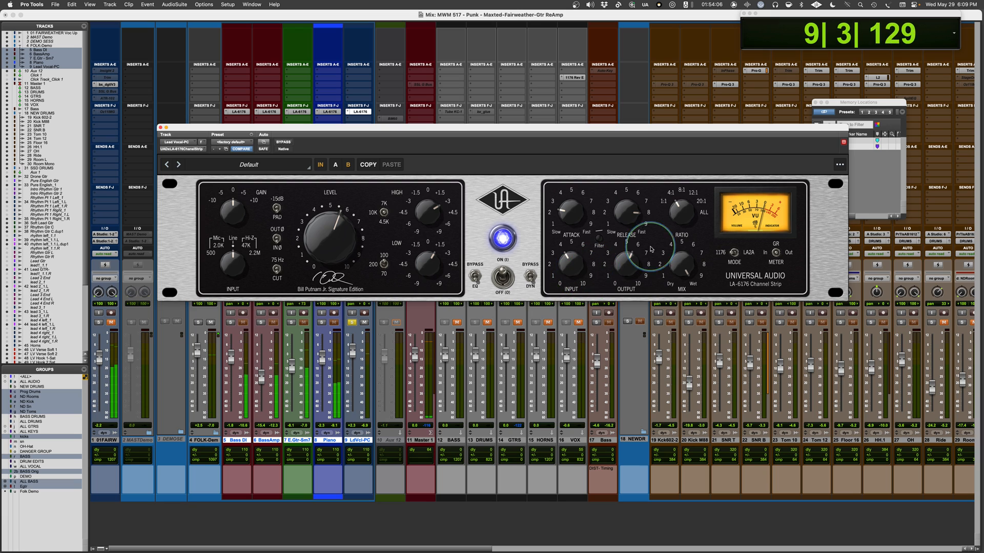
- Compare the lead vocal's 1176 and EQ settings against the bypassed signal repeatedly, and stop playback
{"action": "left_click", "coordinate": [284, 142]}
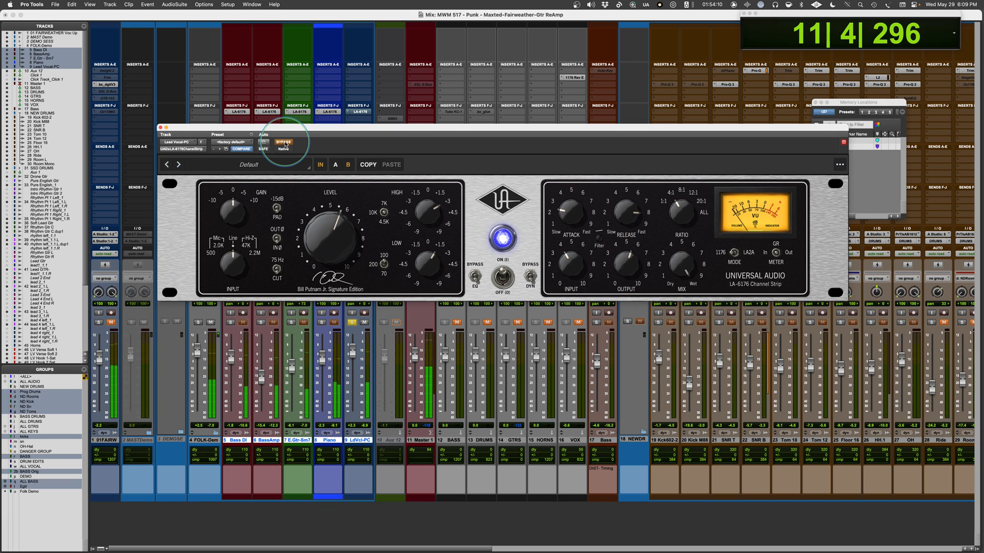
{"action": "left_click", "coordinate": [284, 142]}
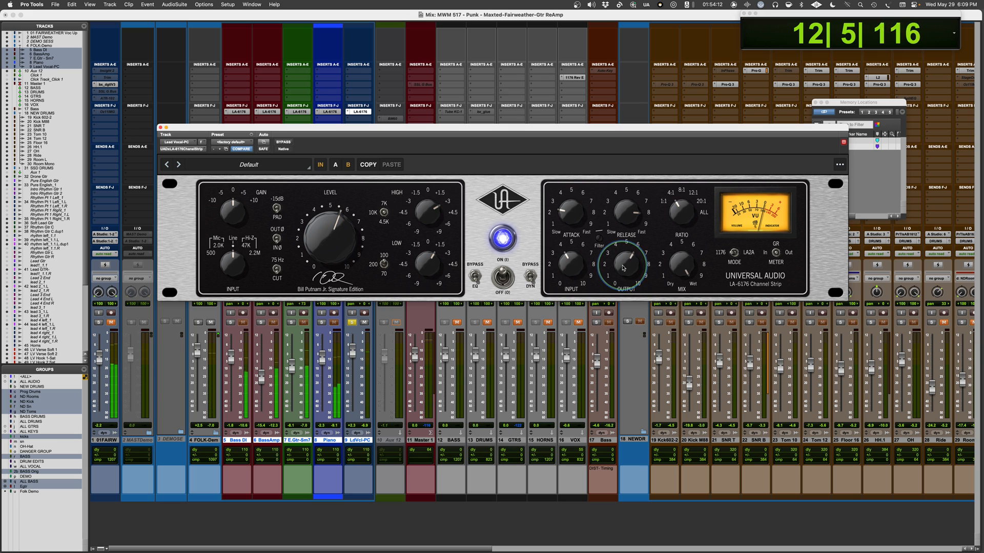
{"action": "left_click", "coordinate": [284, 142]}
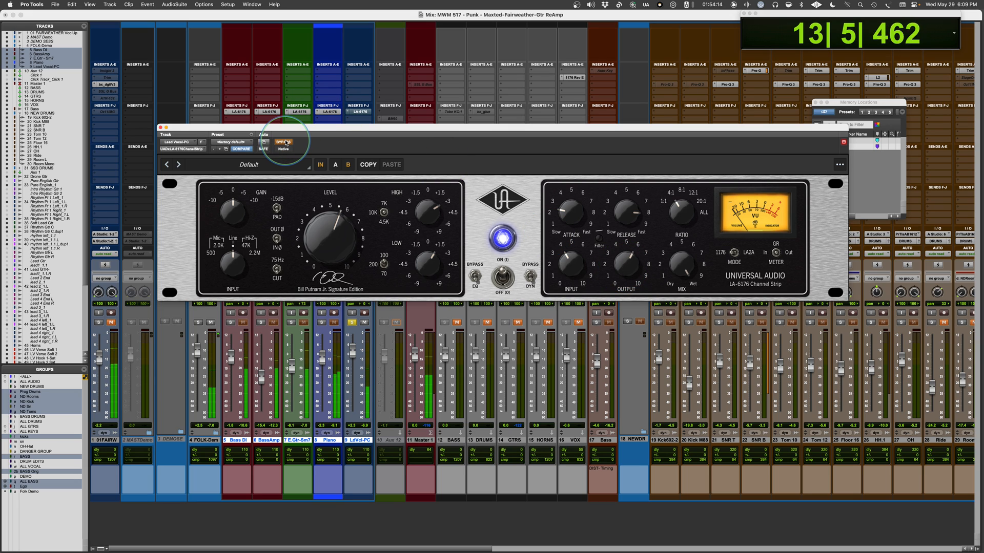
{"action": "left_click", "coordinate": [285, 143]}
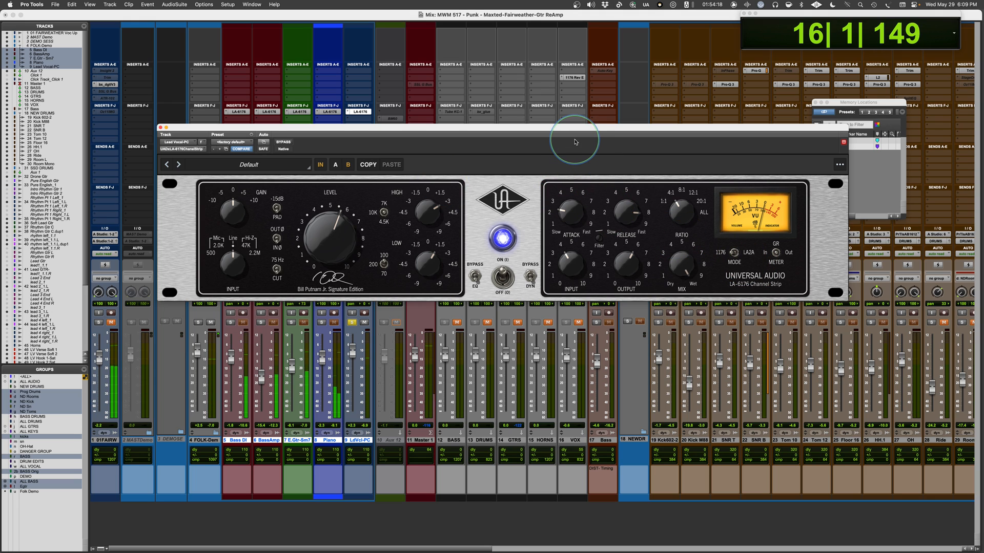
{"action": "left_click_drag", "start_coordinate": [574, 132], "coordinate": [569, 176]}
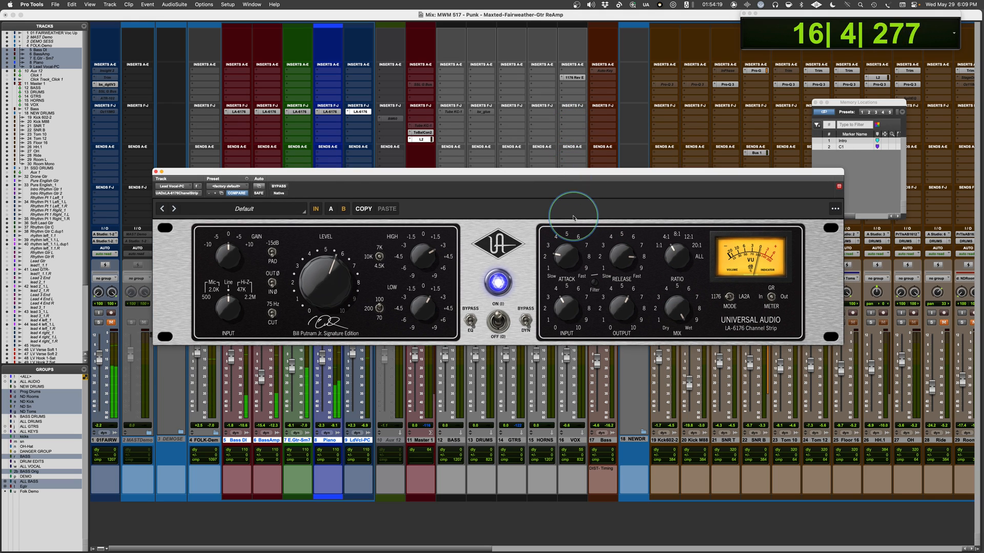
{"action": "left_click", "coordinate": [279, 187]}
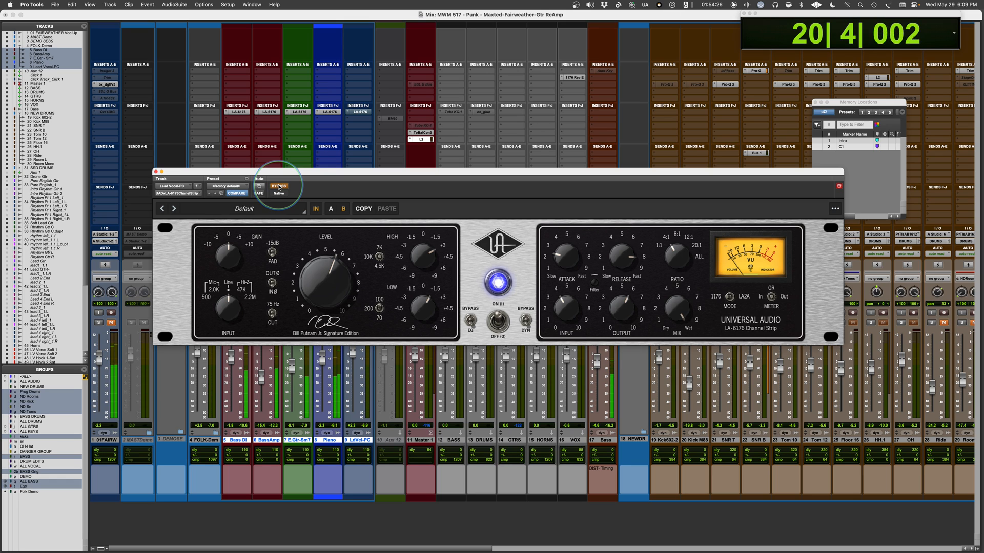
{"action": "left_click", "coordinate": [279, 186]}
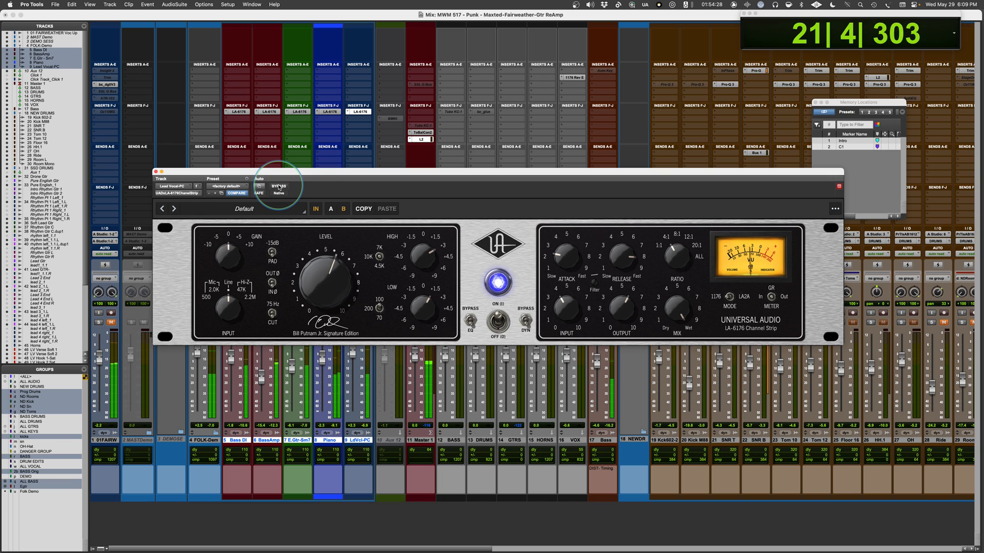
{"action": "key", "text": "space"}
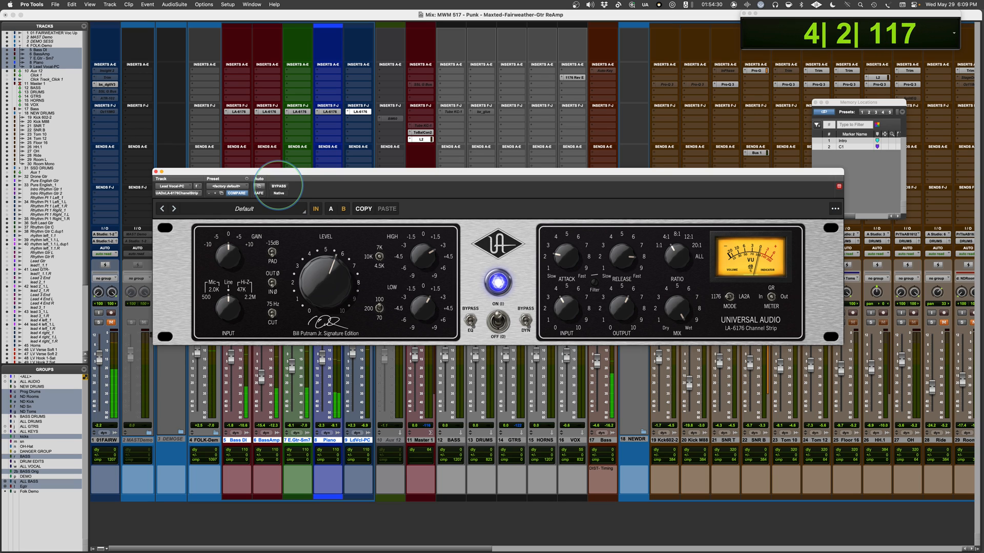
- Toggle the lead vocal strip's compressor mode and power switch, leaving it powered on in 1176 mode
{"action": "left_click", "coordinate": [730, 298]}
{"action": "left_click", "coordinate": [730, 298]}
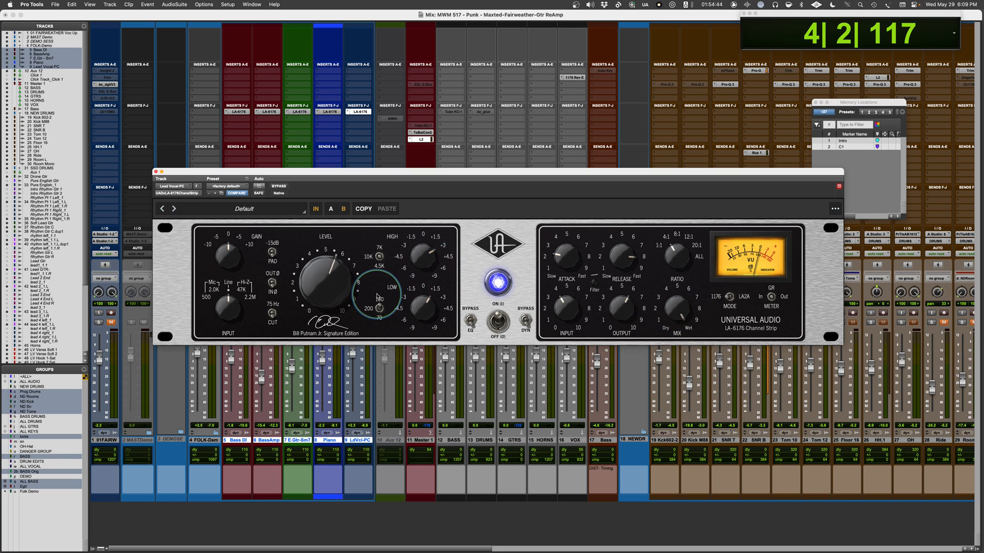
{"action": "left_click_drag", "start_coordinate": [375, 174], "coordinate": [469, 82]}
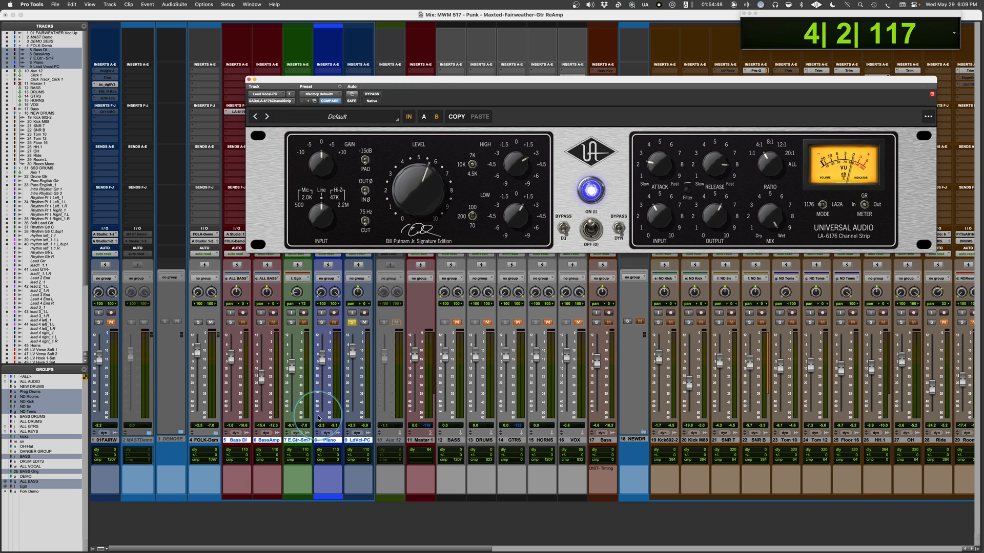
{"action": "left_click_drag", "start_coordinate": [527, 80], "coordinate": [463, 127]}
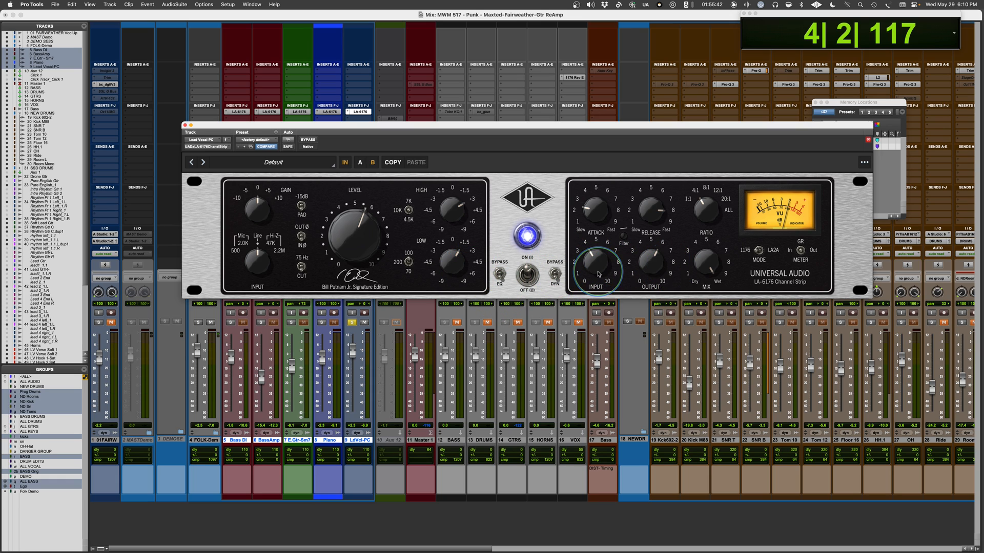
{"action": "left_click", "coordinate": [525, 277]}
{"action": "left_click", "coordinate": [526, 279]}
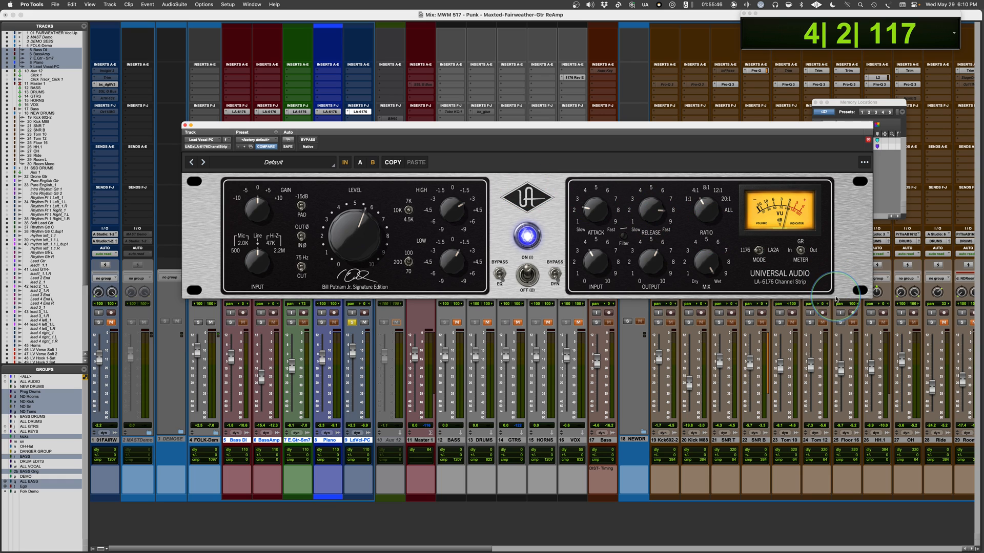
- Compare the lead vocal strip's LA2A and 1176 compressor controls, leaving it in 1176 mode
{"action": "left_click", "coordinate": [761, 251]}
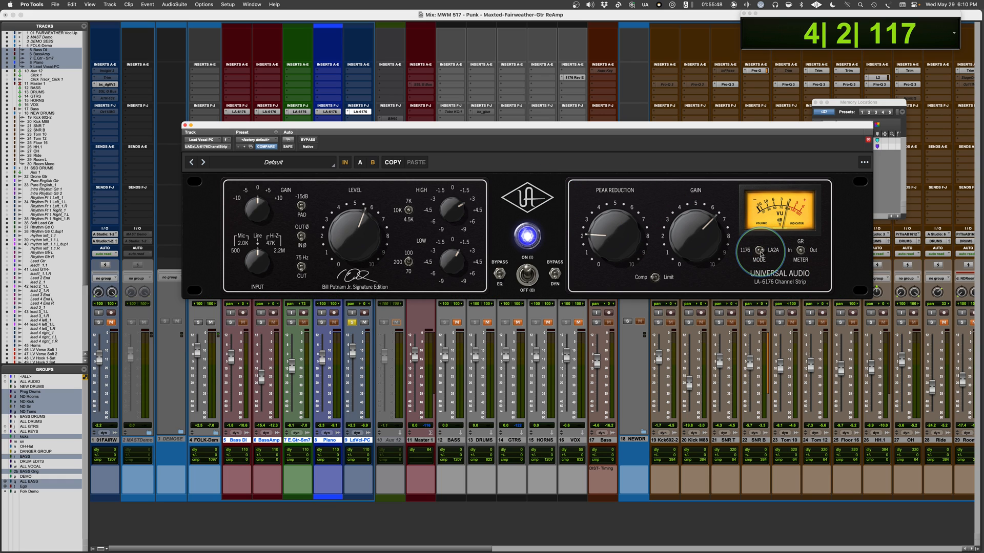
{"action": "left_click", "coordinate": [761, 252]}
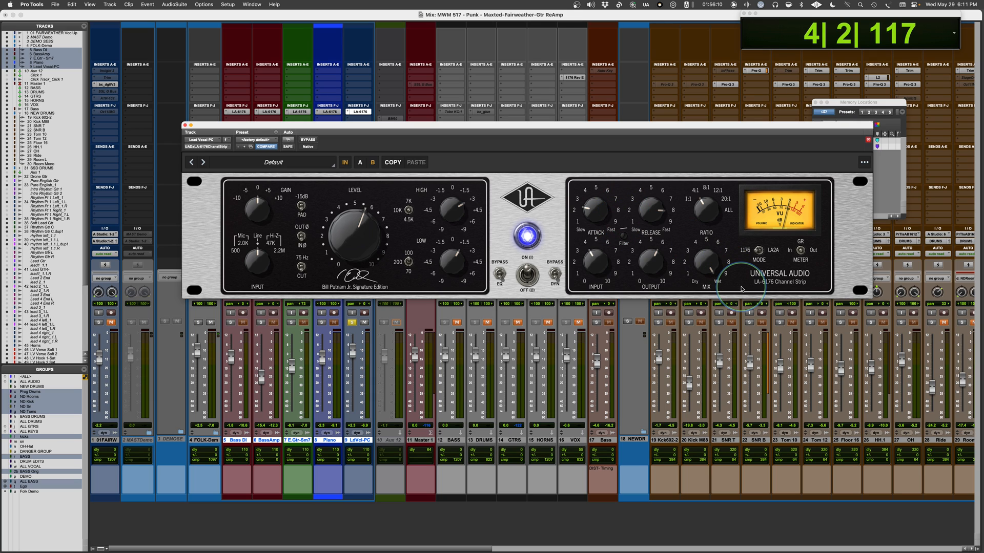
{"action": "left_click", "coordinate": [759, 250]}
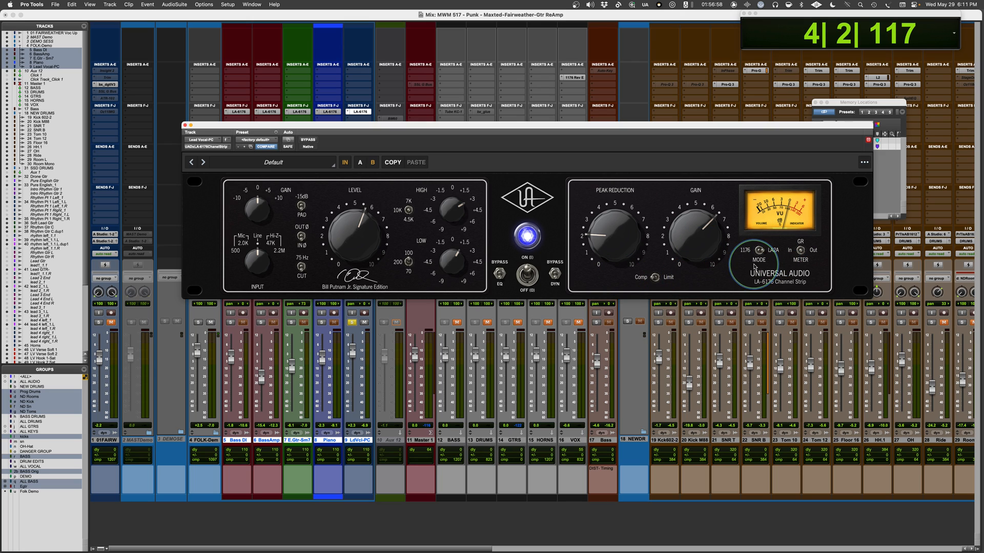
{"action": "left_click", "coordinate": [759, 251]}
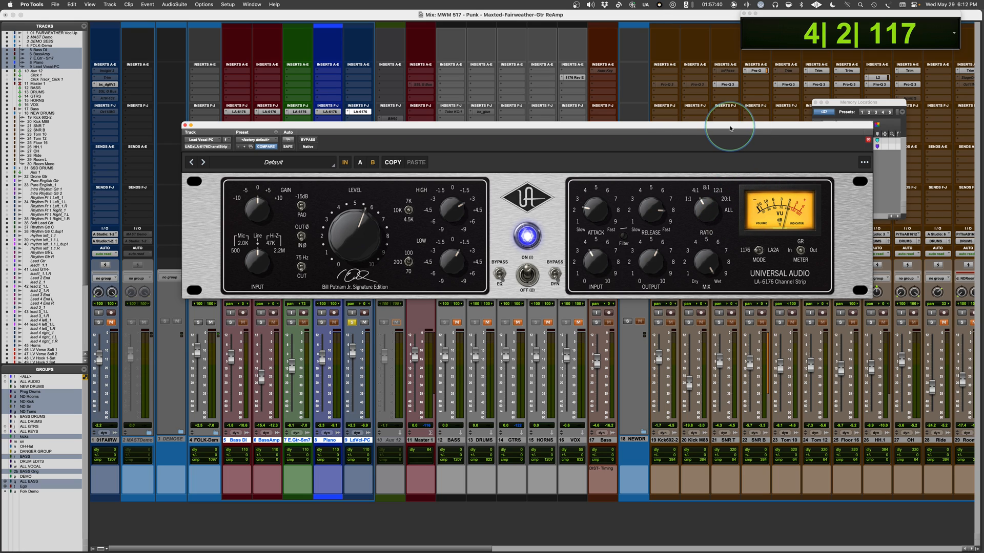
- Solo the Piano track and open its LA-6176 channel strip during playback
{"action": "left_click_drag", "start_coordinate": [729, 131], "coordinate": [719, 134]}
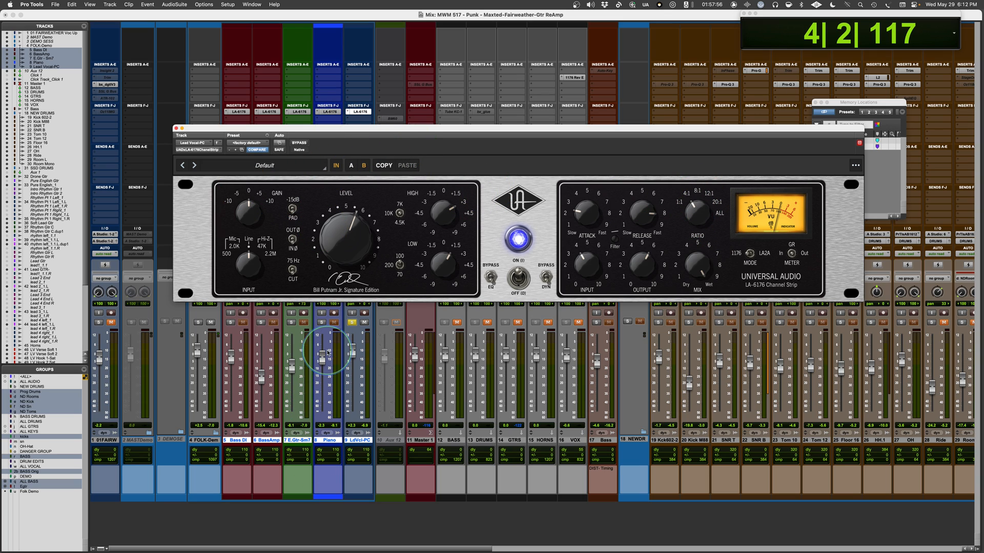
{"action": "left_click", "coordinate": [321, 322]}
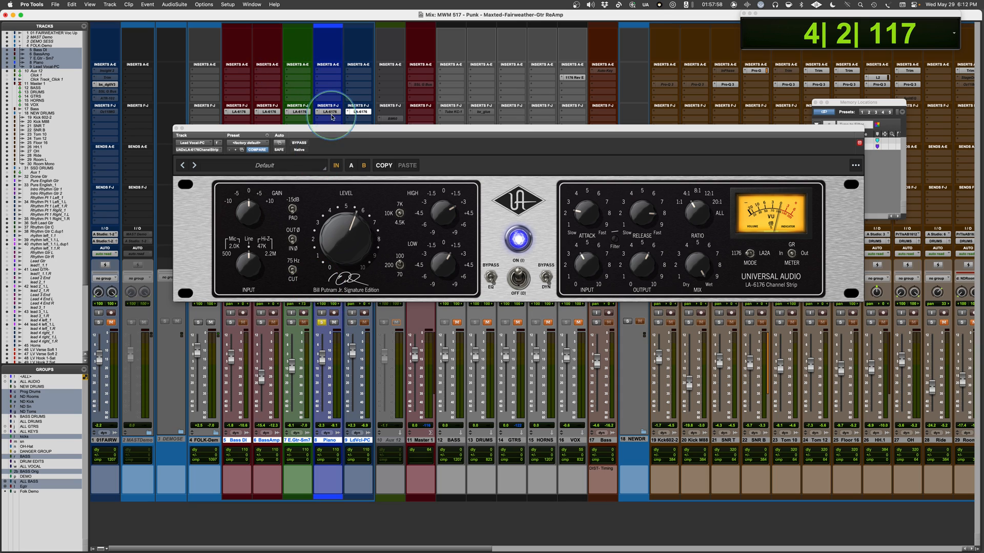
{"action": "left_click", "coordinate": [327, 110]}
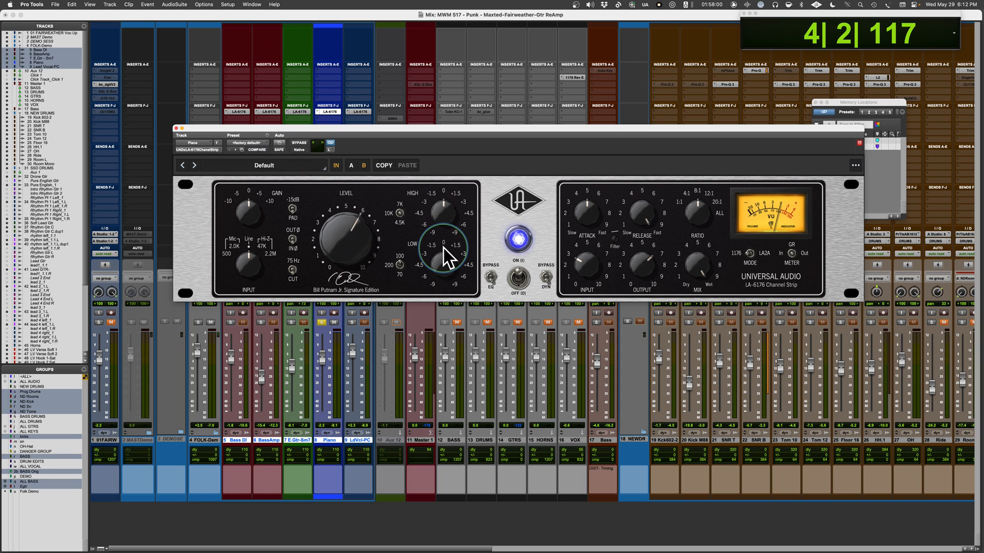
{"action": "key", "text": "space"}
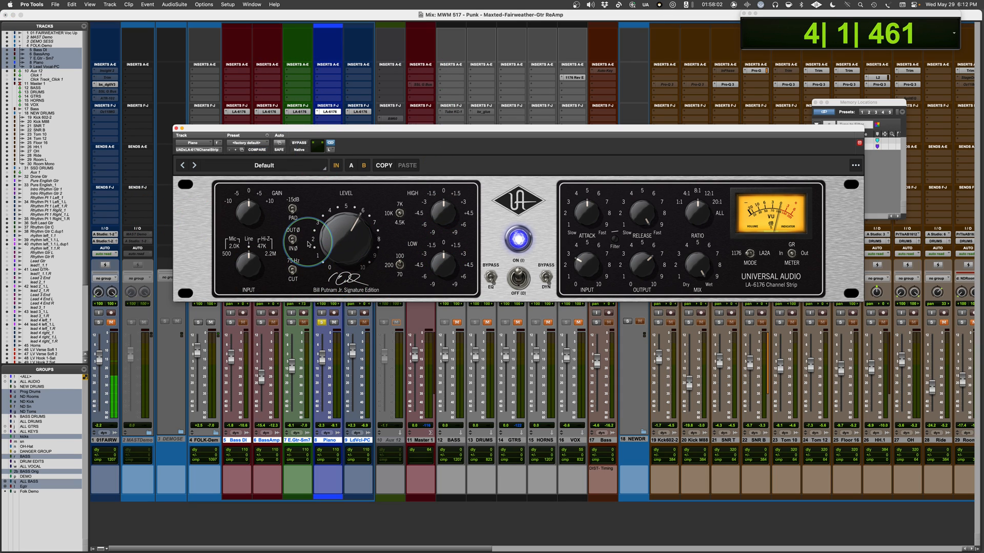
- Boost the piano's low EQ to about +3, switch its low frequency setting, and raise the high EQ to about +1.5
{"action": "left_click_drag", "start_coordinate": [435, 261], "coordinate": [442, 257]}
{"action": "left_click", "coordinate": [400, 265]}
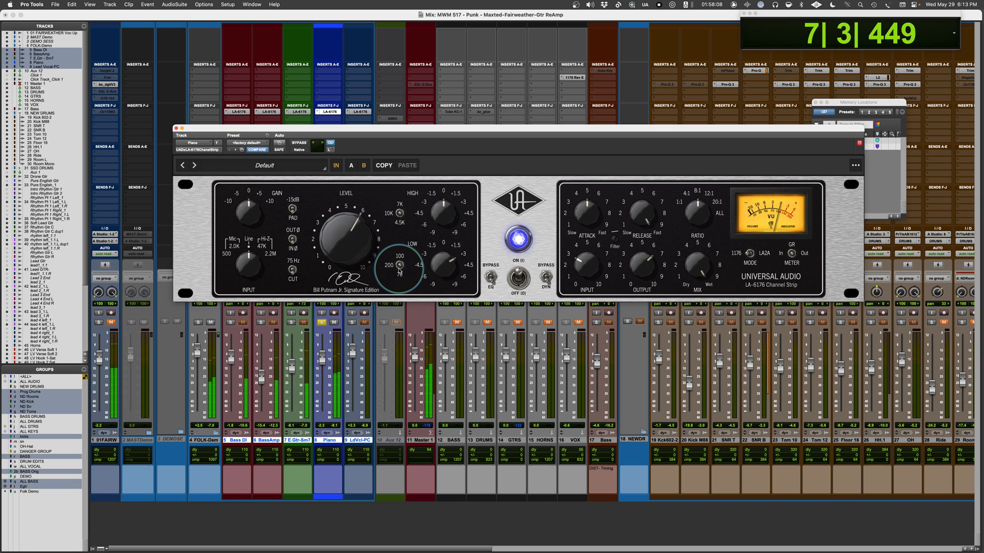
{"action": "left_click_drag", "start_coordinate": [444, 213], "coordinate": [444, 204]}
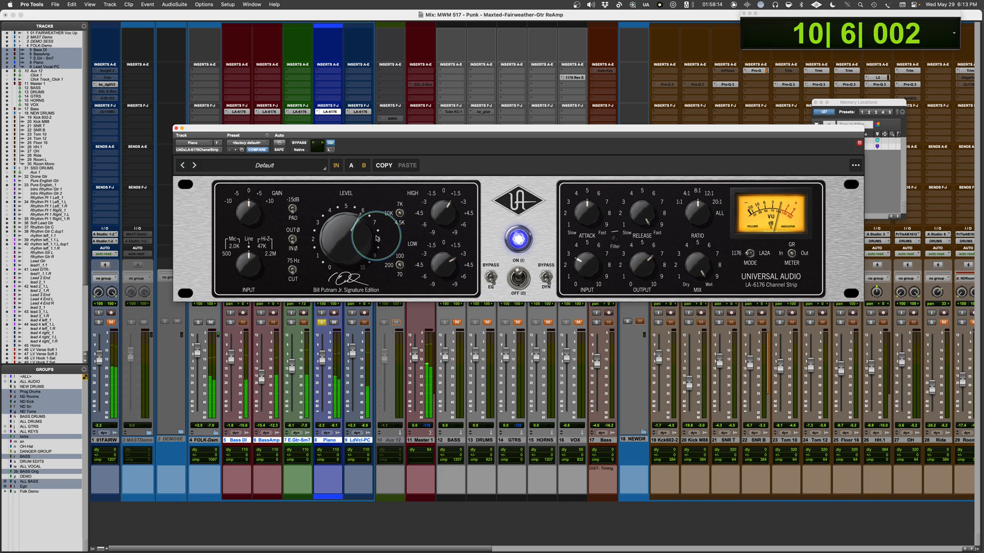
- Compare the piano's EQ settings with the bypassed signal, leaving the channel strip active
{"action": "left_click", "coordinate": [299, 143]}
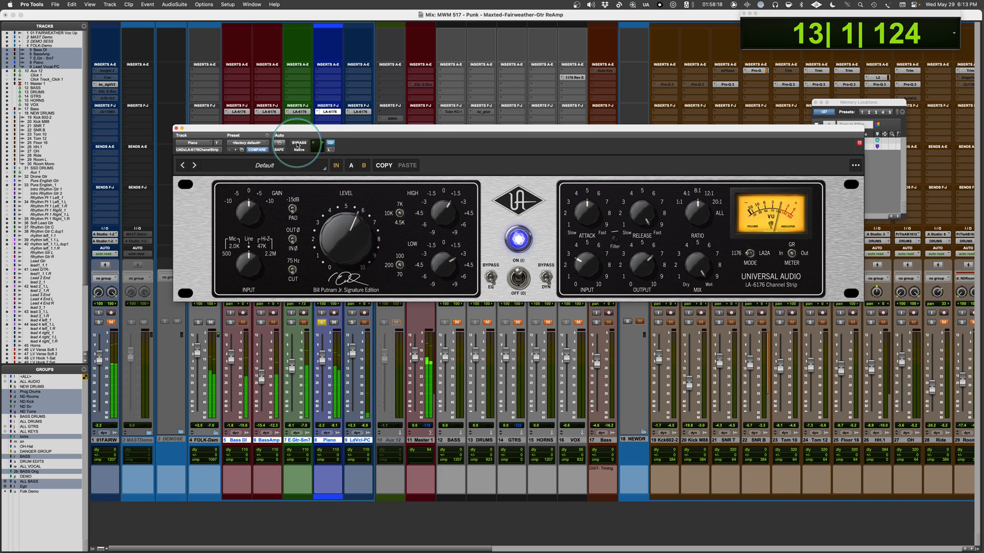
{"action": "left_click", "coordinate": [299, 144]}
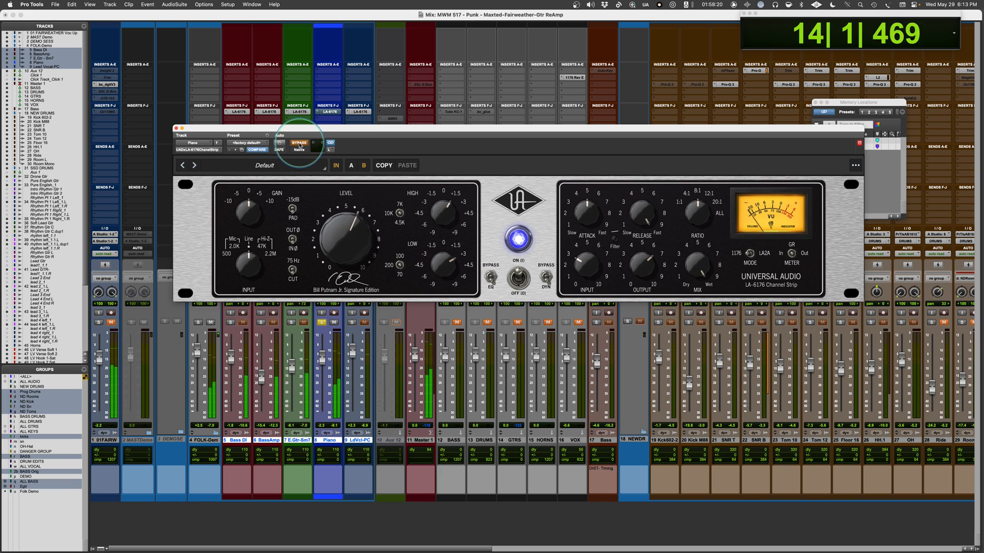
{"action": "left_click", "coordinate": [299, 144]}
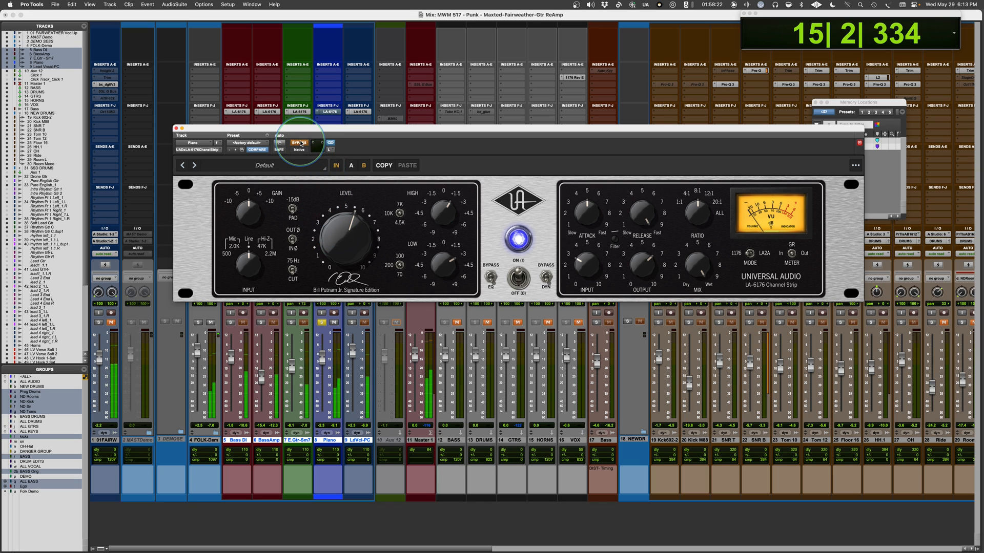
{"action": "left_click", "coordinate": [300, 144]}
- Set the piano strip to LA2A mode with peak reduction about 2.5, gain about 6 and low EQ about +4.5
{"action": "left_click", "coordinate": [749, 253]}
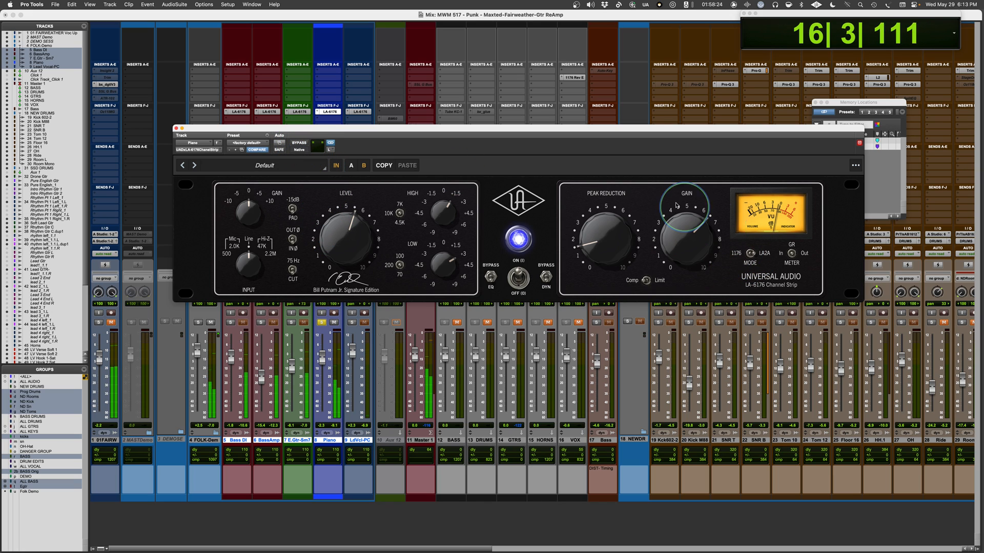
{"action": "left_click_drag", "start_coordinate": [606, 243], "coordinate": [605, 243]}
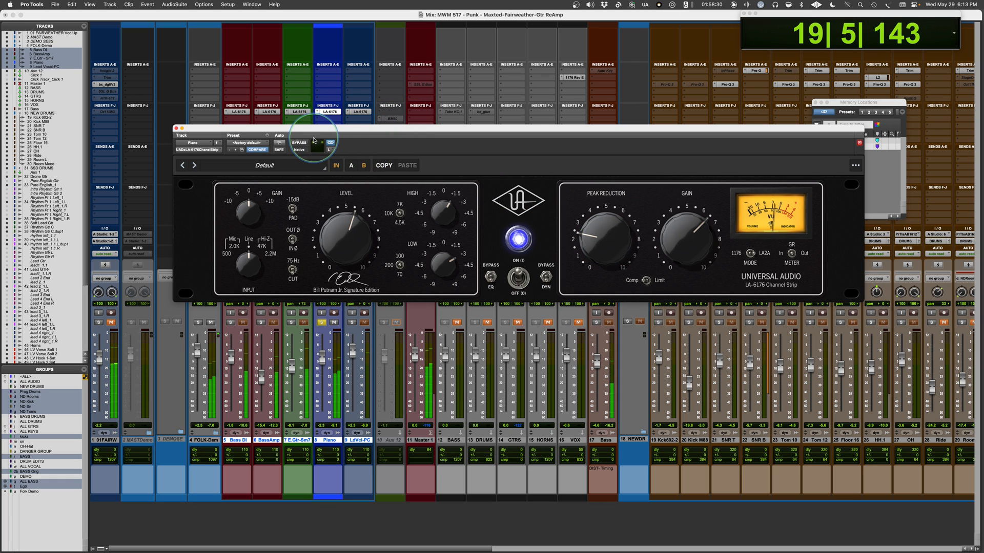
{"action": "left_click", "coordinate": [298, 144]}
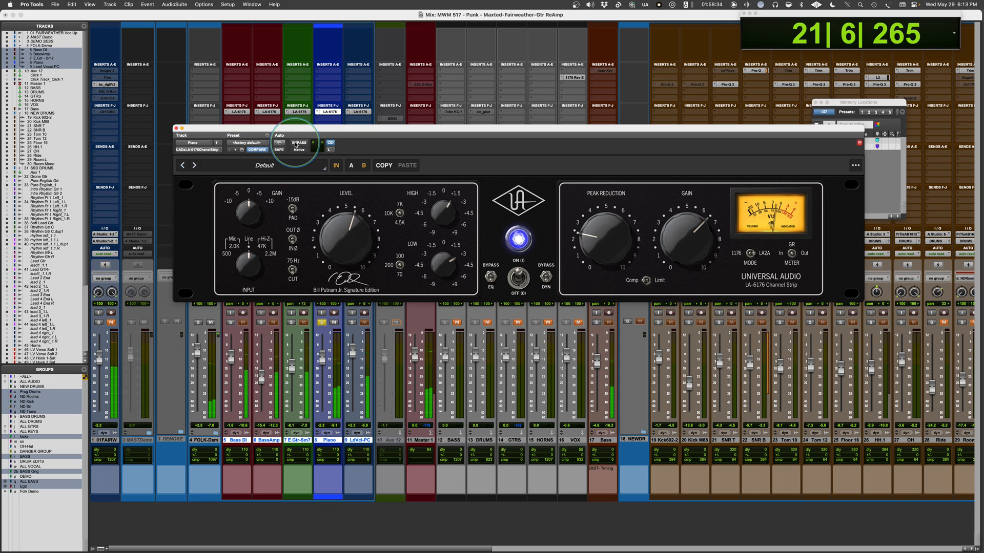
{"action": "left_click_drag", "start_coordinate": [440, 274], "coordinate": [441, 270]}
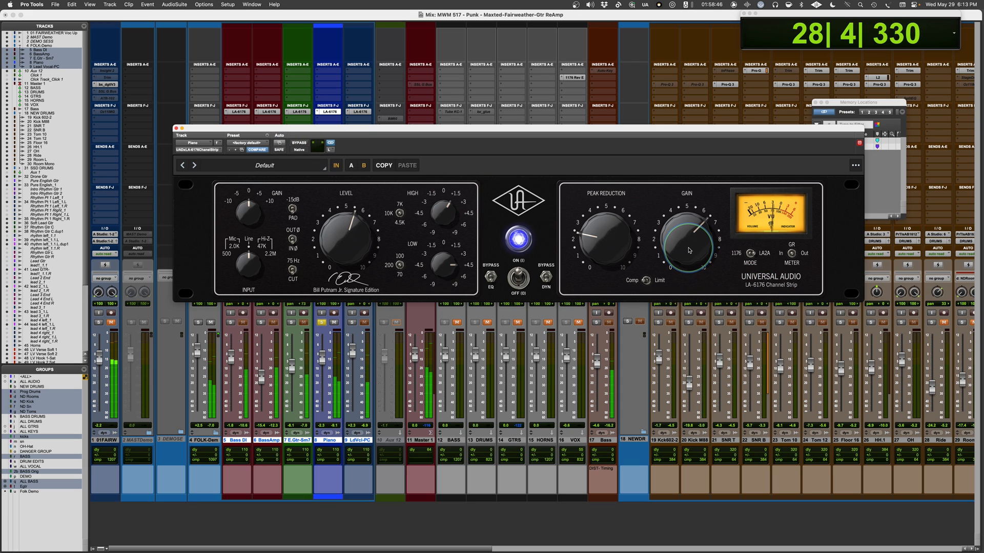
{"action": "left_click_drag", "start_coordinate": [689, 250], "coordinate": [688, 253]}
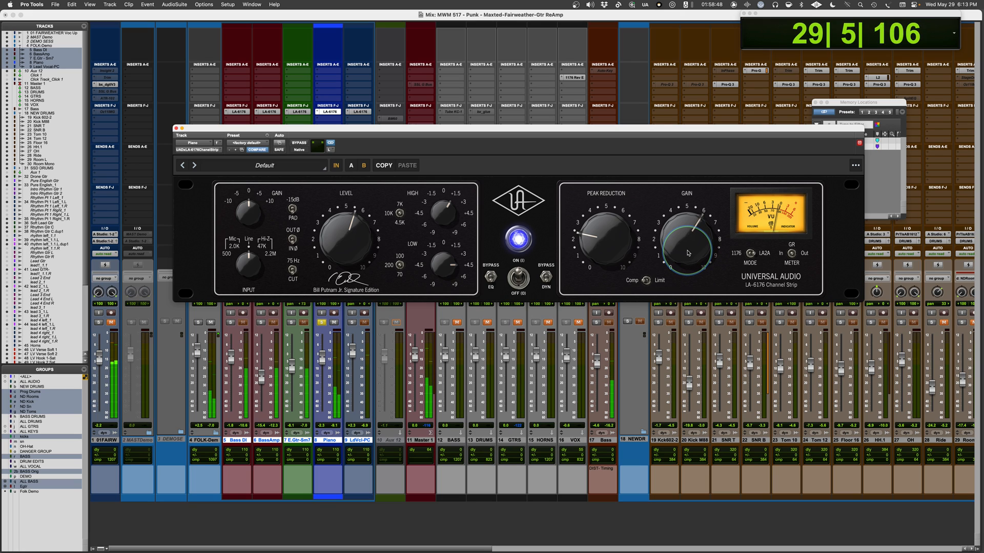
- Compare the piano's LA2A and EQ settings with bypass, and stop playback with the channel strip active
{"action": "left_click", "coordinate": [300, 144]}
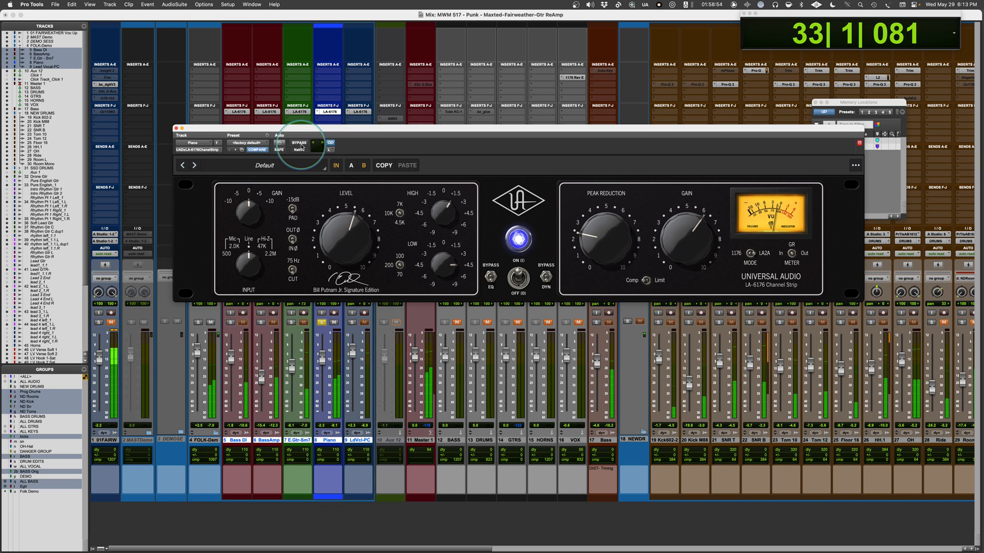
{"action": "left_click", "coordinate": [300, 145]}
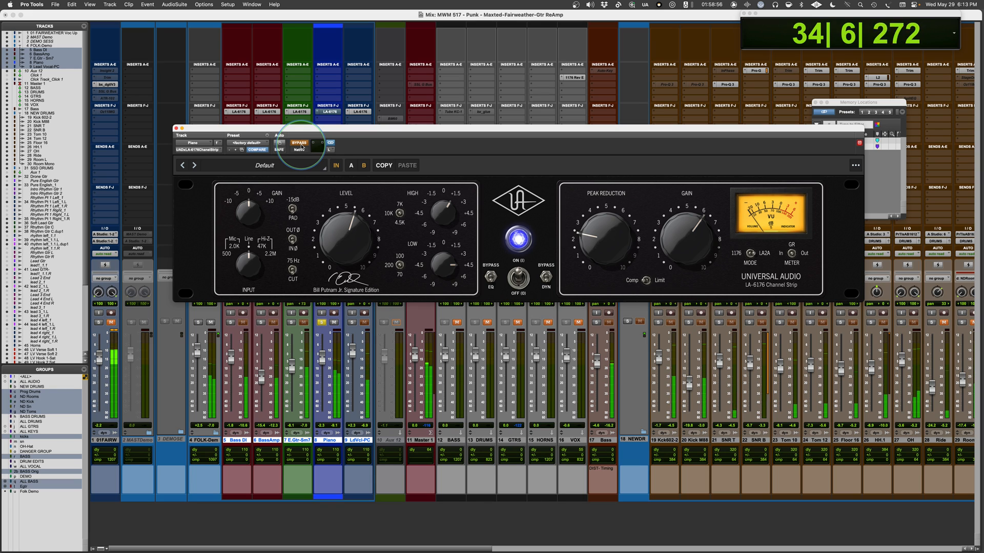
{"action": "left_click", "coordinate": [300, 144]}
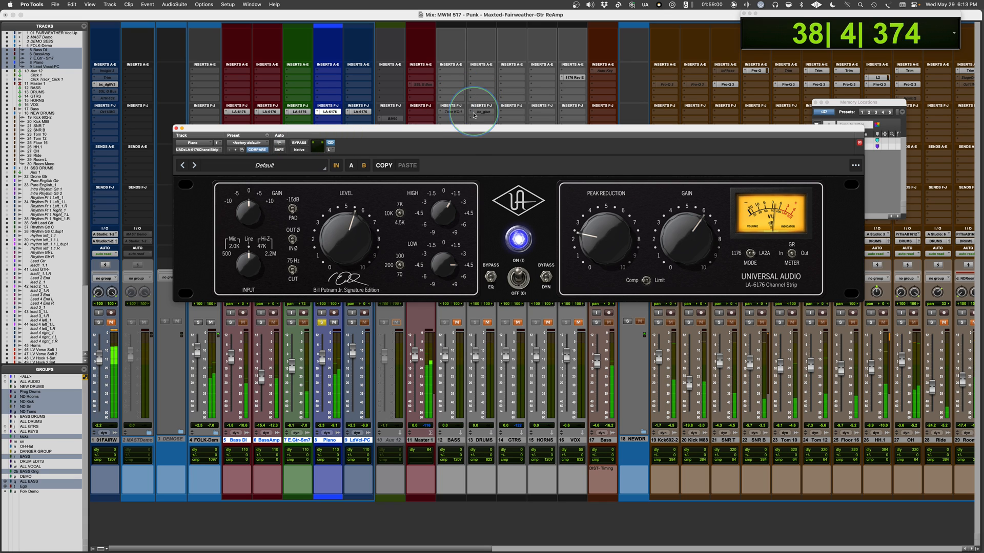
{"action": "left_click_drag", "start_coordinate": [464, 129], "coordinate": [564, 104]}
{"action": "key", "text": "space"}
- Solo the grouped bass tracks in place of the piano and open Bass DI's LA-6176 channel strip
{"action": "left_click", "coordinate": [376, 330]}
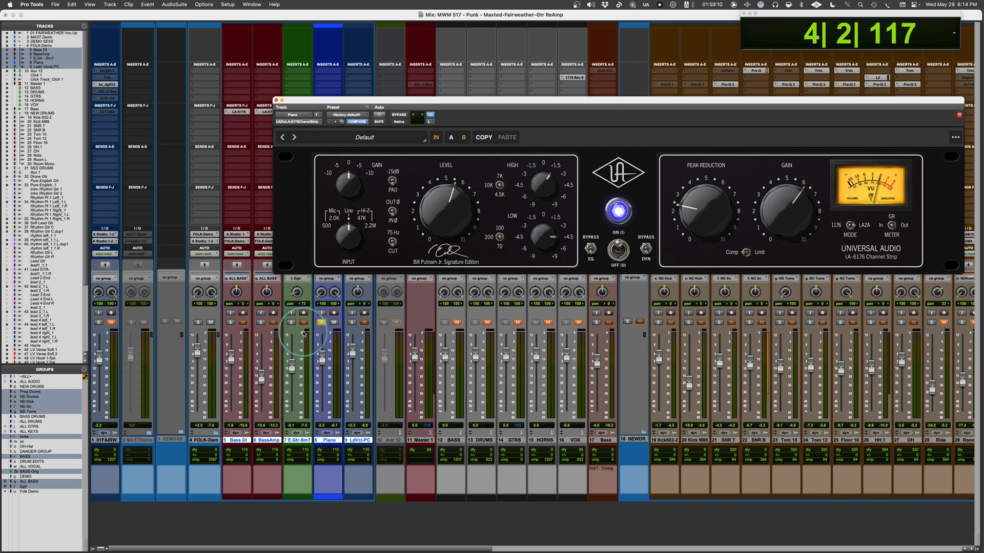
{"action": "left_click", "coordinate": [229, 322]}
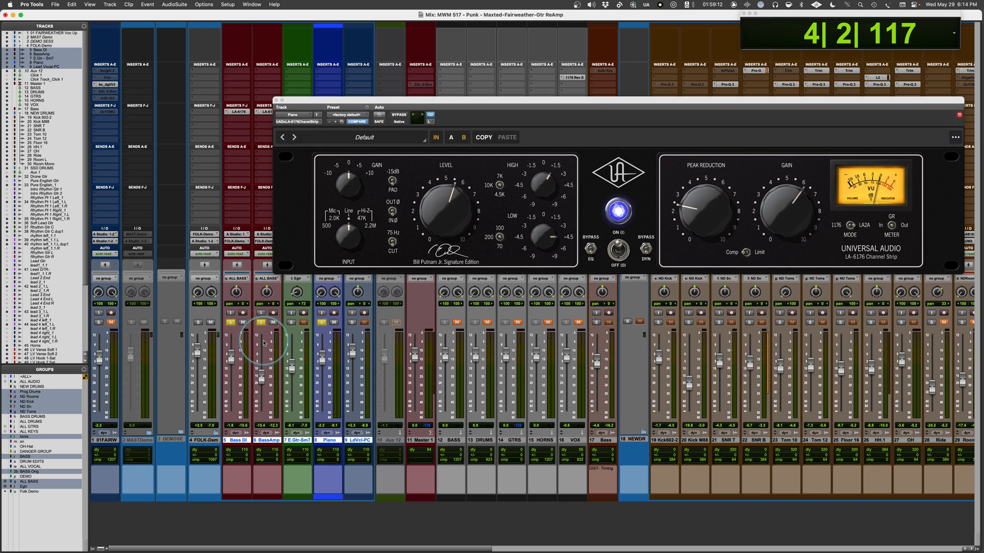
{"action": "left_click", "coordinate": [238, 112]}
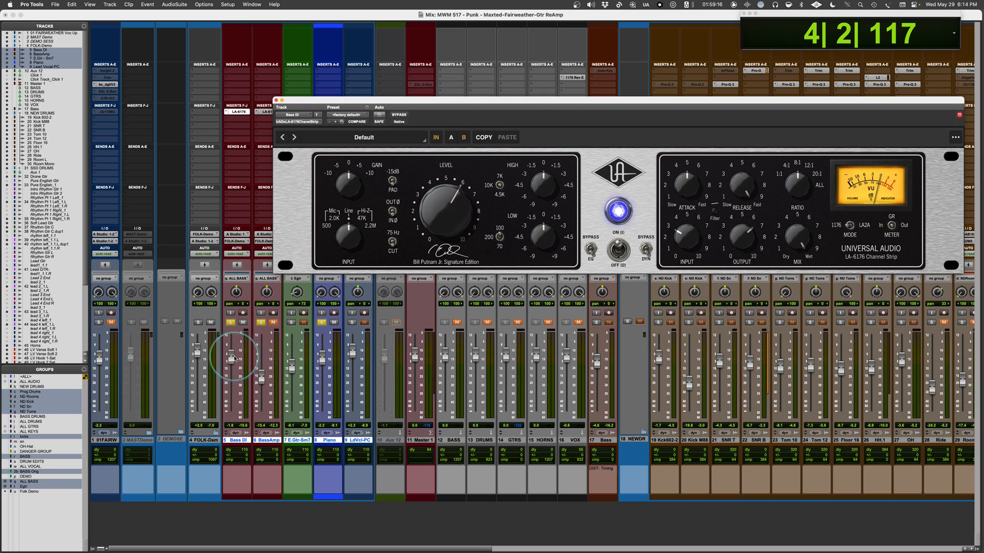
- Raise the grouped bass faders slightly, with Bass DI at -1.4 dB, and audition the bass briefly
{"action": "left_click", "coordinate": [230, 360]}
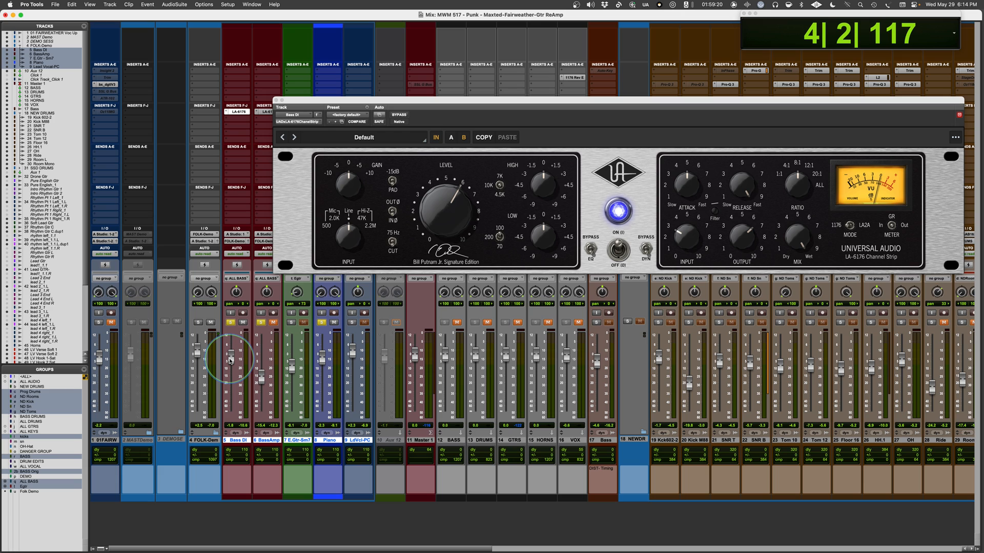
{"action": "key", "text": "space"}
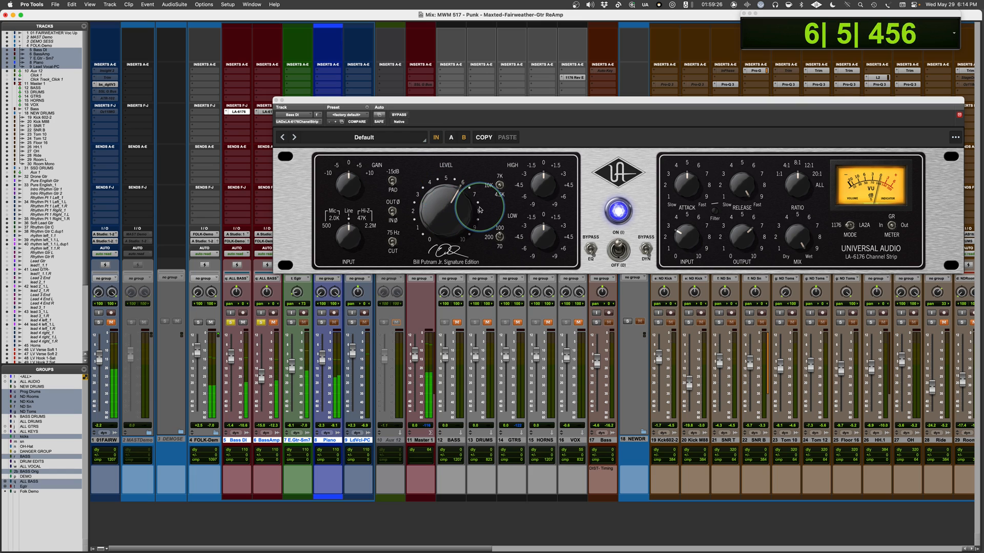
{"action": "key", "text": "space"}
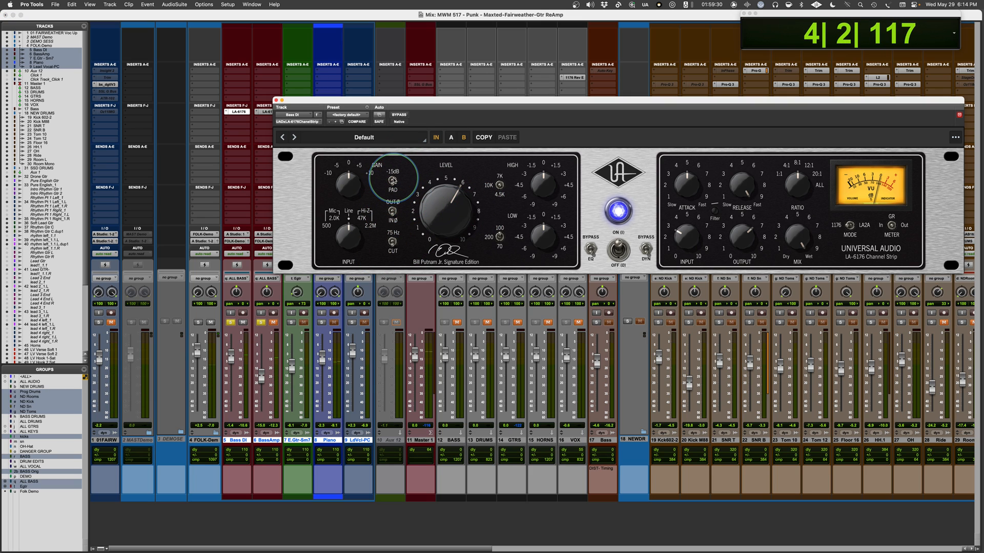
- Set the Bass DI strip's input to Mic and its level to about 7, comparing the sound with bypass
{"action": "left_click_drag", "start_coordinate": [348, 230], "coordinate": [330, 261]}
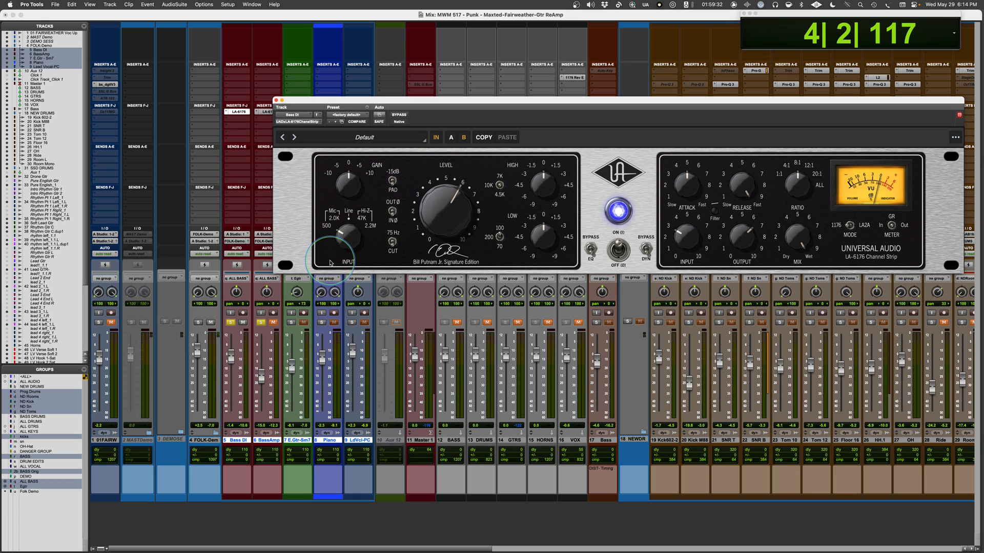
{"action": "key", "text": "space"}
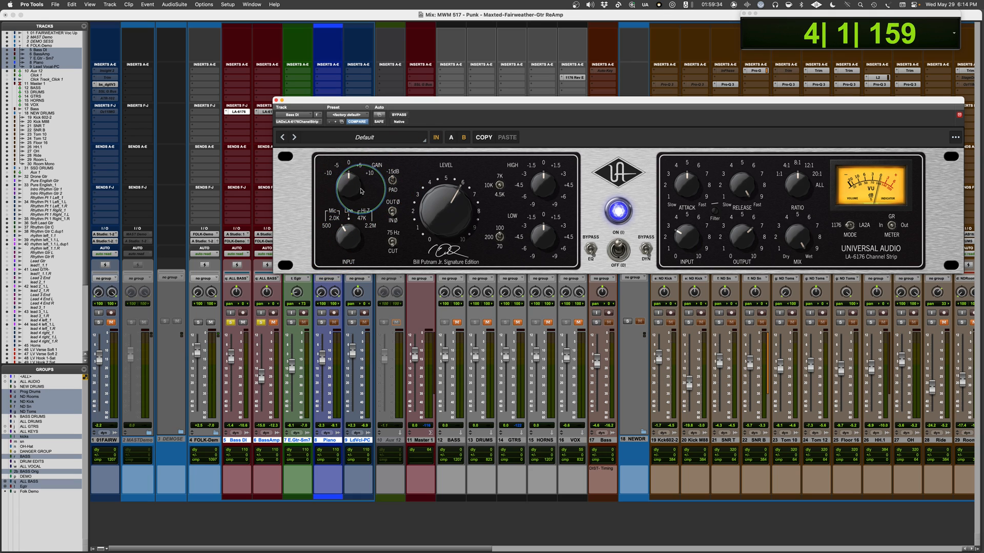
{"action": "left_click_drag", "start_coordinate": [444, 217], "coordinate": [444, 209]}
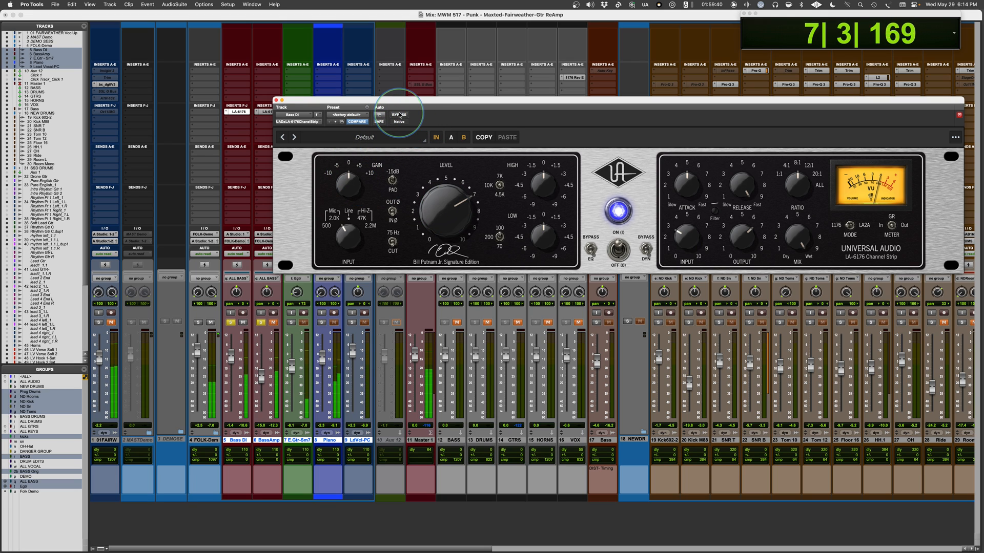
{"action": "left_click_drag", "start_coordinate": [431, 208], "coordinate": [433, 212]}
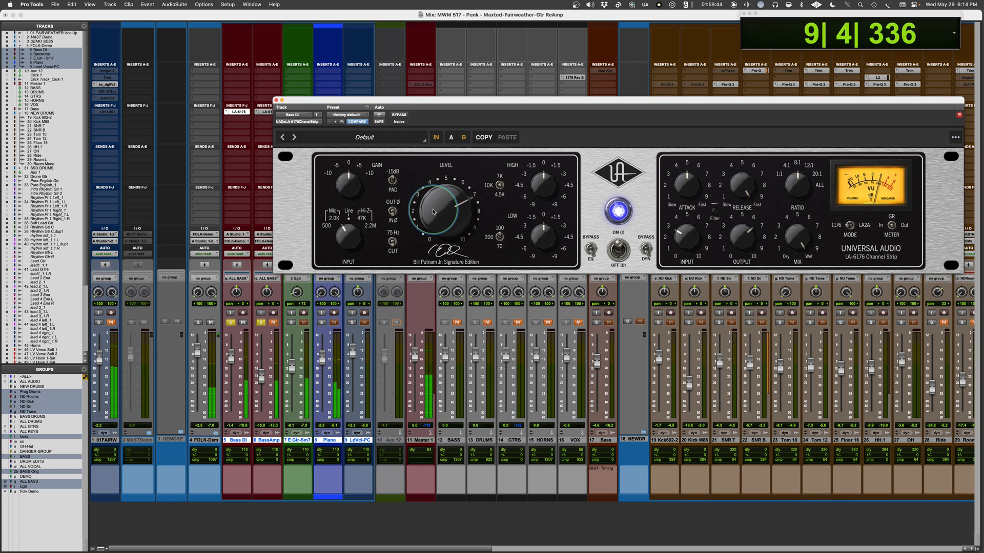
{"action": "left_click", "coordinate": [398, 115]}
{"action": "left_click", "coordinate": [399, 115]}
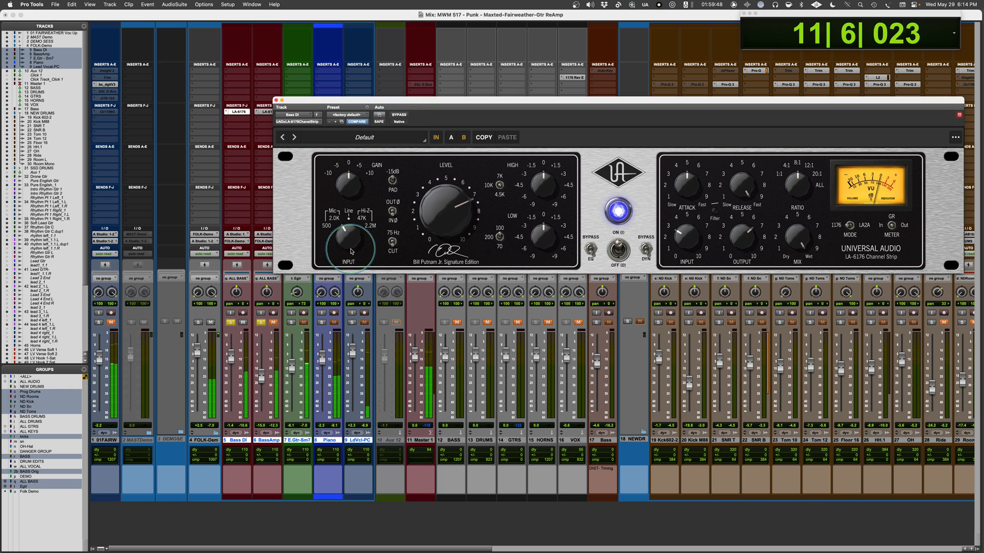
- Readjust the Bass DI strip's input selector, set its level to about 6.5, and audition the bass briefly
{"action": "left_click_drag", "start_coordinate": [346, 242], "coordinate": [346, 247]}
{"action": "left_click_drag", "start_coordinate": [437, 210], "coordinate": [438, 208]}
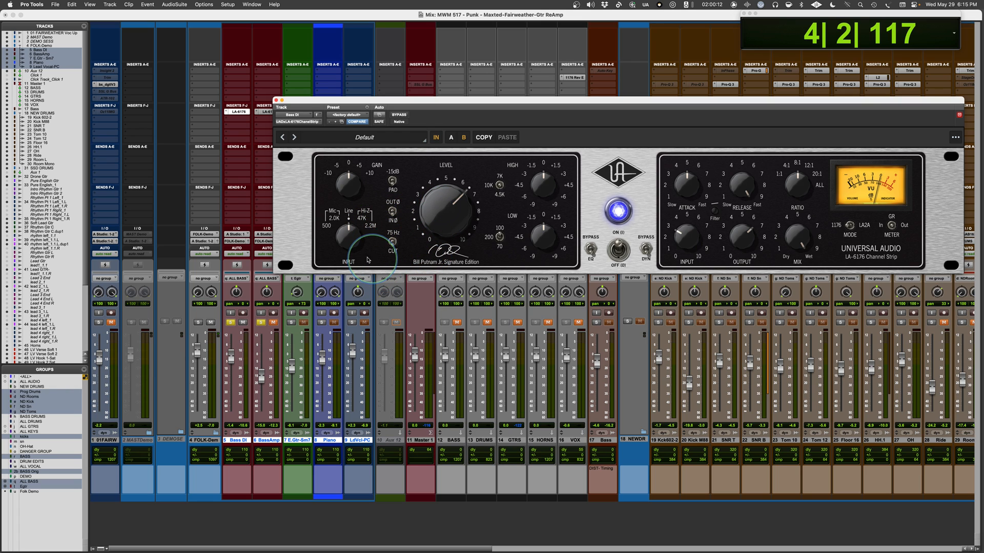
{"action": "key", "text": "space"}
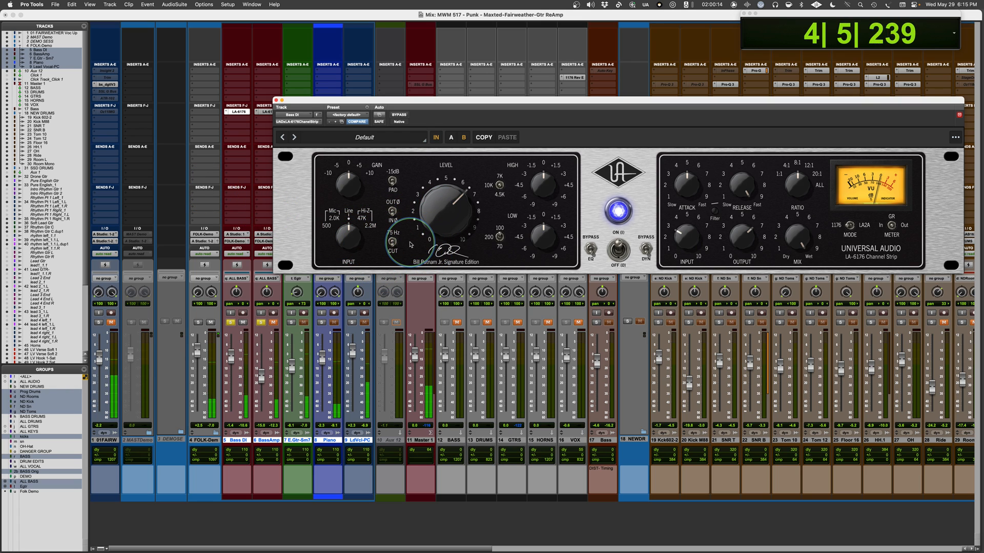
{"action": "key", "text": "space"}
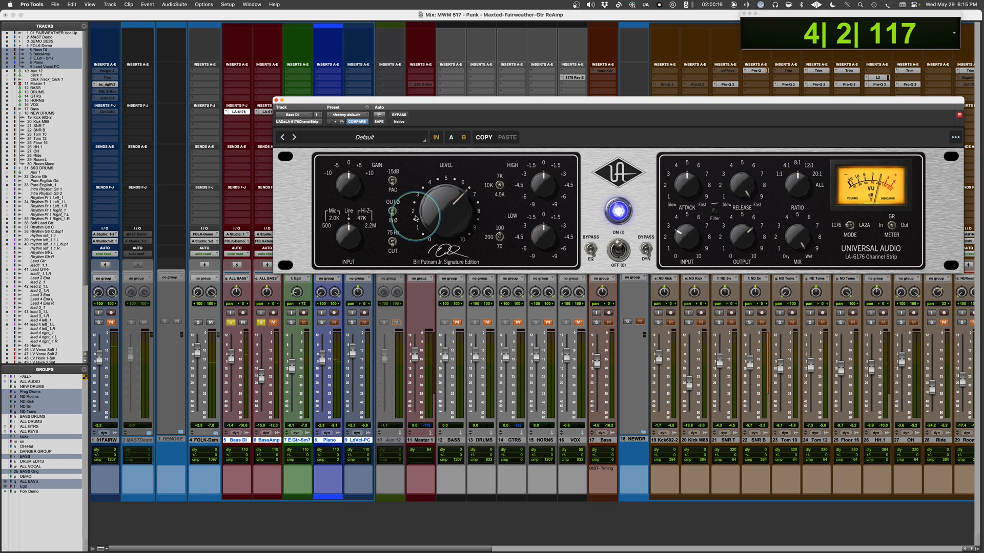
- Boost the Bass DI strip's low and high EQ bands, lower its level to about 5.5, and compare the sound with bypass
{"action": "key", "text": "space"}
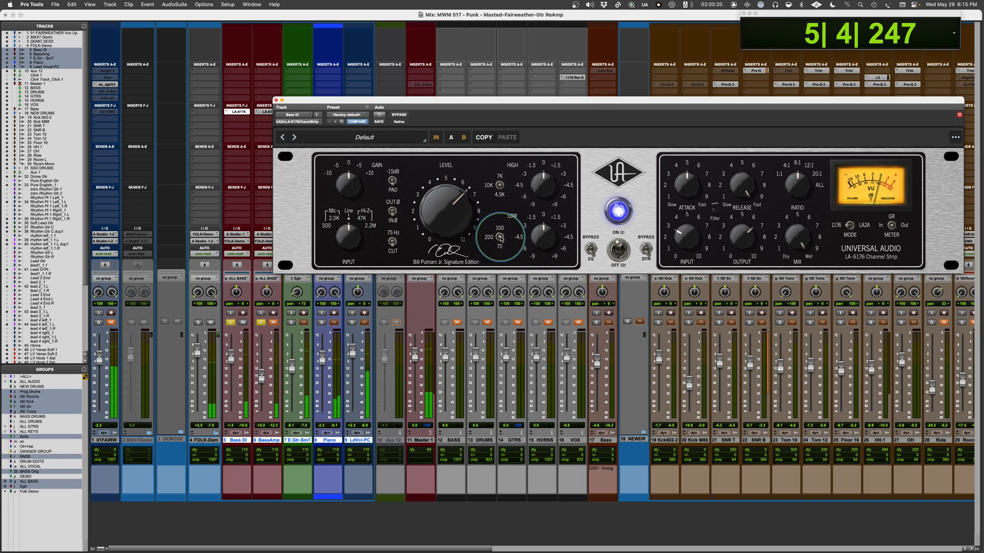
{"action": "left_click_drag", "start_coordinate": [551, 236], "coordinate": [543, 216]}
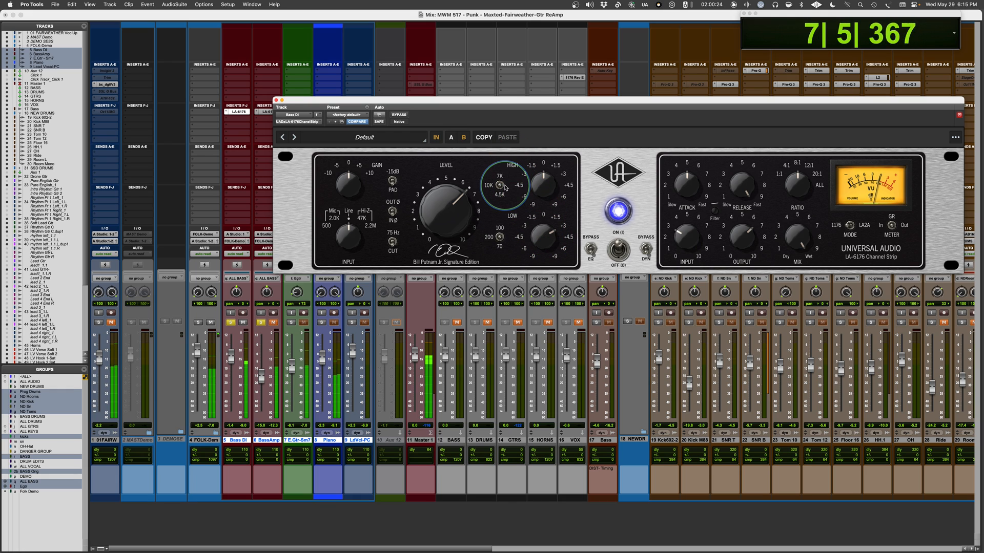
{"action": "left_click_drag", "start_coordinate": [541, 175], "coordinate": [543, 170]}
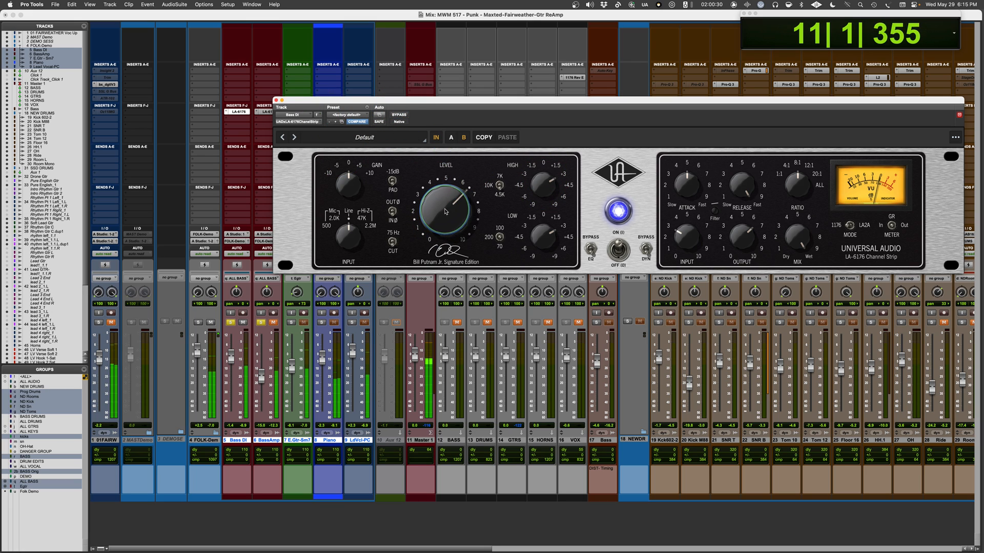
{"action": "left_click", "coordinate": [399, 115]}
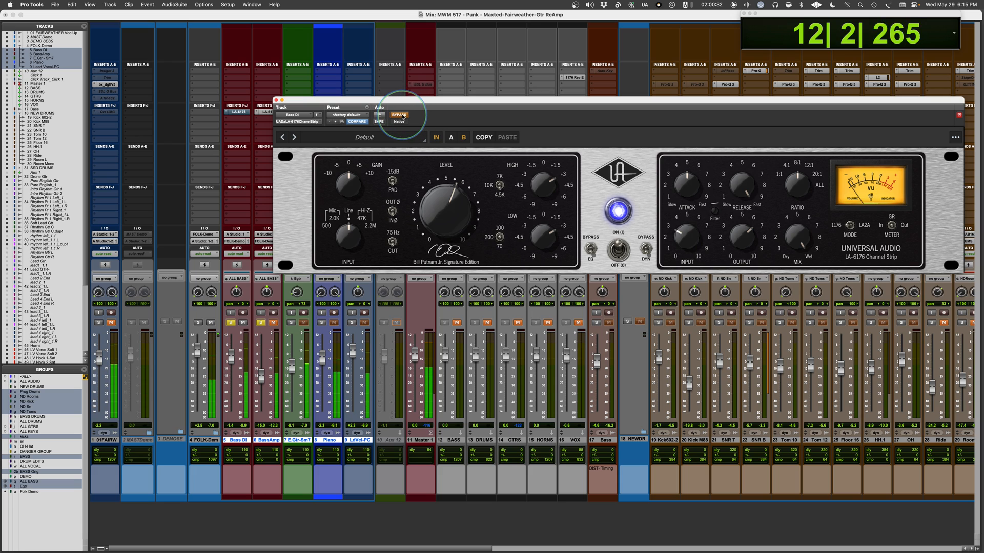
{"action": "left_click", "coordinate": [509, 235]}
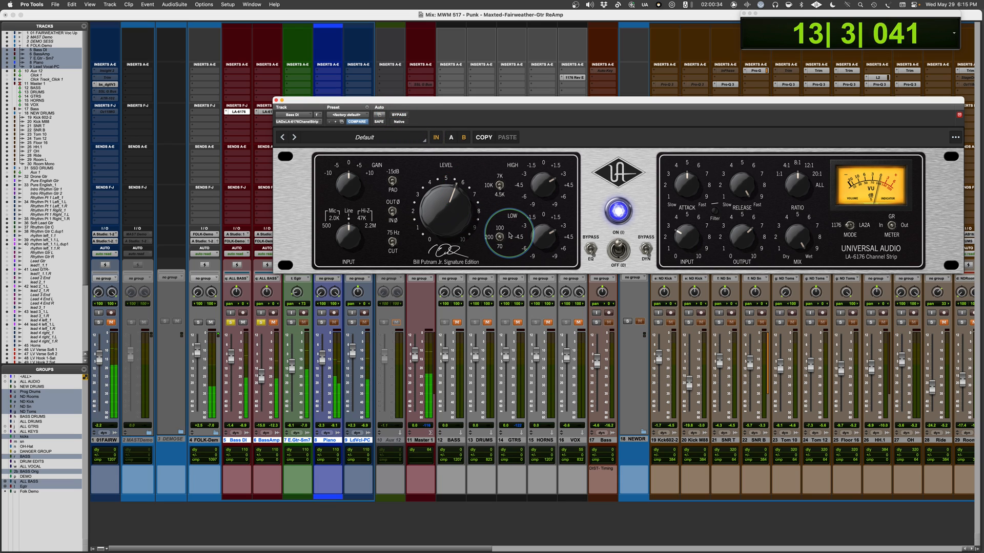
- Raise the Bass DI strip's low EQ band to about +4.5 and compare the equalized bass with bypass
{"action": "left_click", "coordinate": [400, 115]}
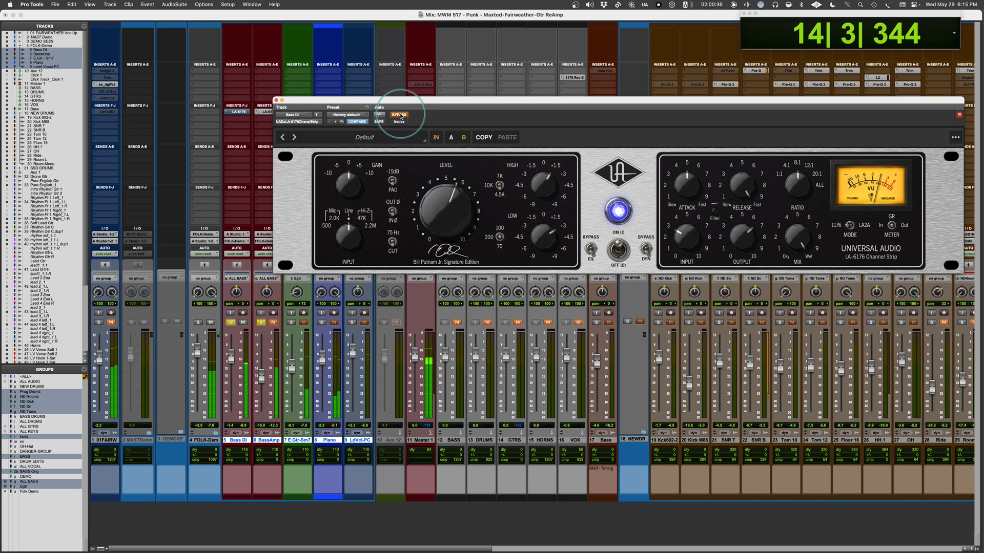
{"action": "left_click_drag", "start_coordinate": [539, 236], "coordinate": [540, 226]}
{"action": "left_click", "coordinate": [394, 116]}
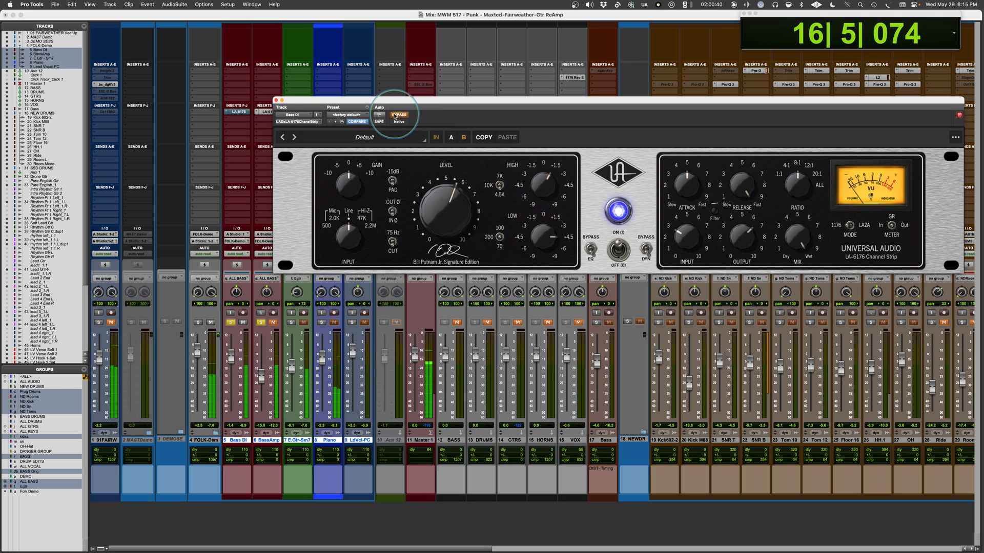
{"action": "left_click", "coordinate": [395, 116]}
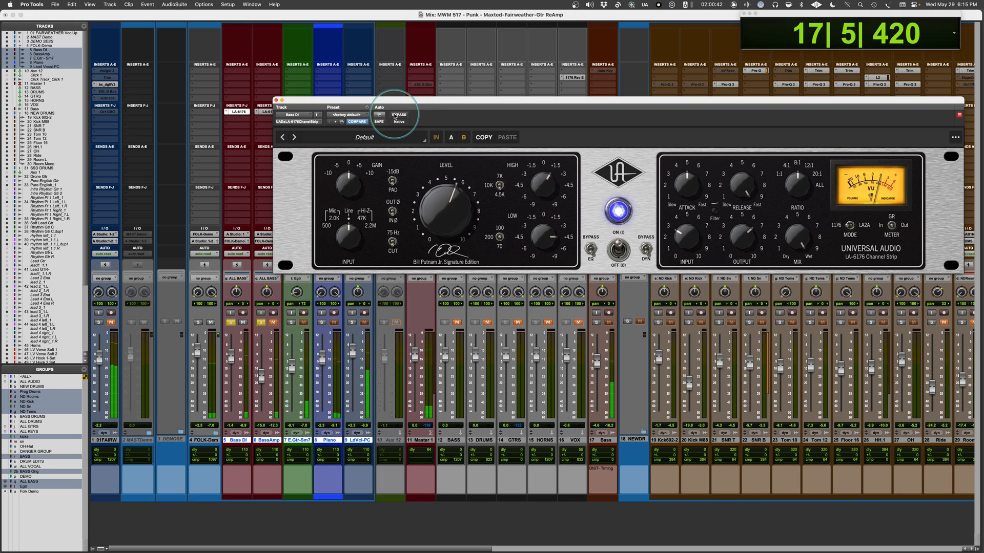
{"action": "left_click", "coordinate": [923, 213]}
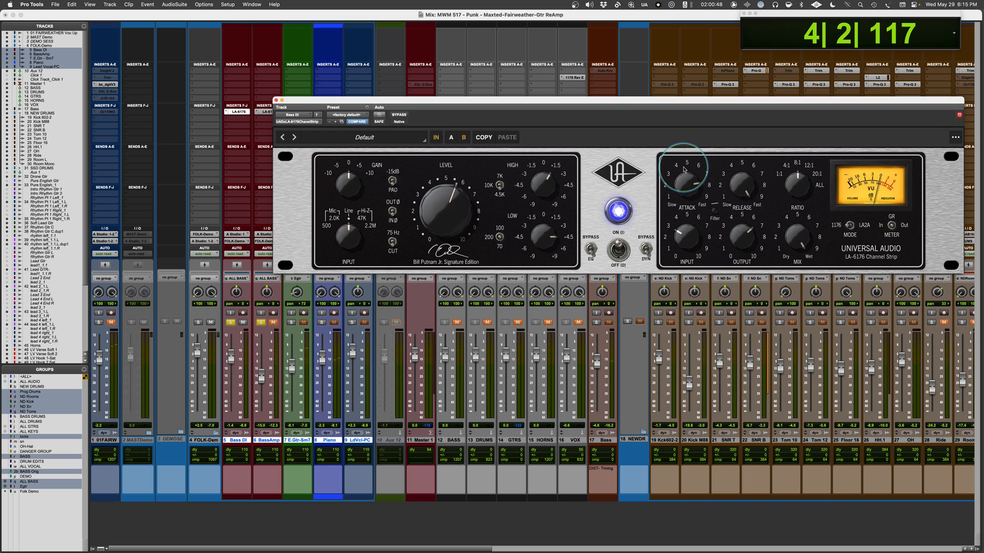
- Set Bass DI's 1176 compressor to the fastest attack, release about 7, ratio 4:1 and input about 3 during playback
{"action": "left_click_drag", "start_coordinate": [683, 167], "coordinate": [691, 142]}
{"action": "left_click_drag", "start_coordinate": [743, 186], "coordinate": [740, 208]}
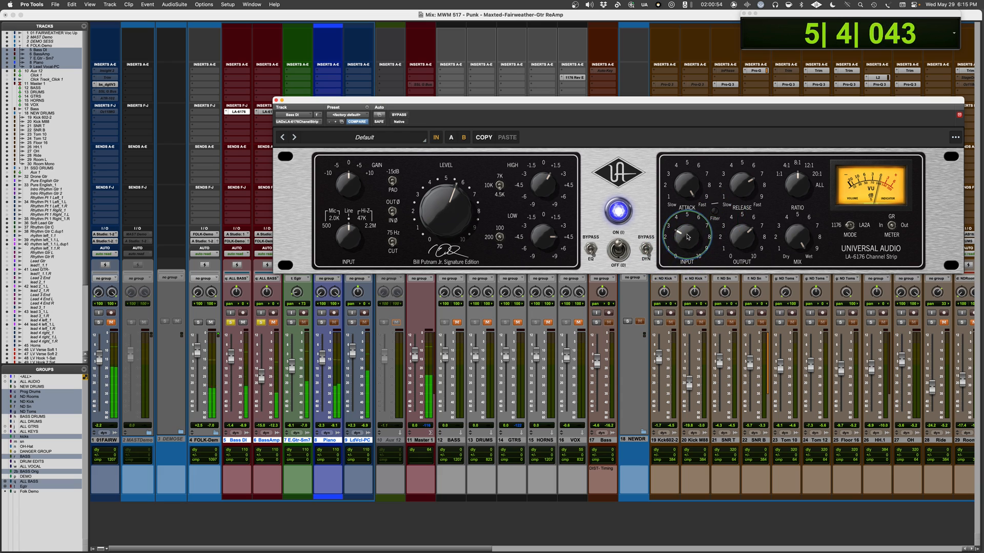
{"action": "left_click_drag", "start_coordinate": [687, 246], "coordinate": [686, 239]}
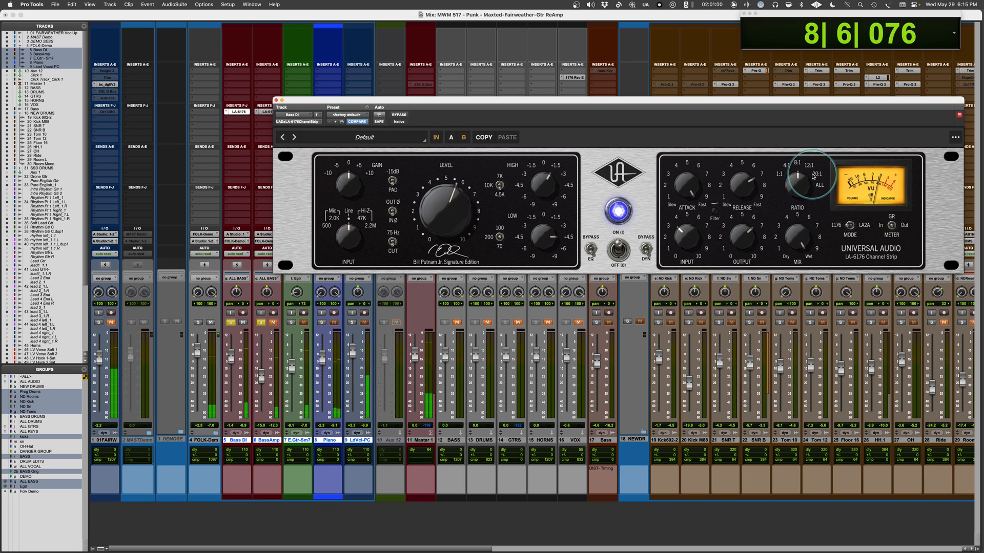
{"action": "left_click_drag", "start_coordinate": [790, 195], "coordinate": [790, 199]}
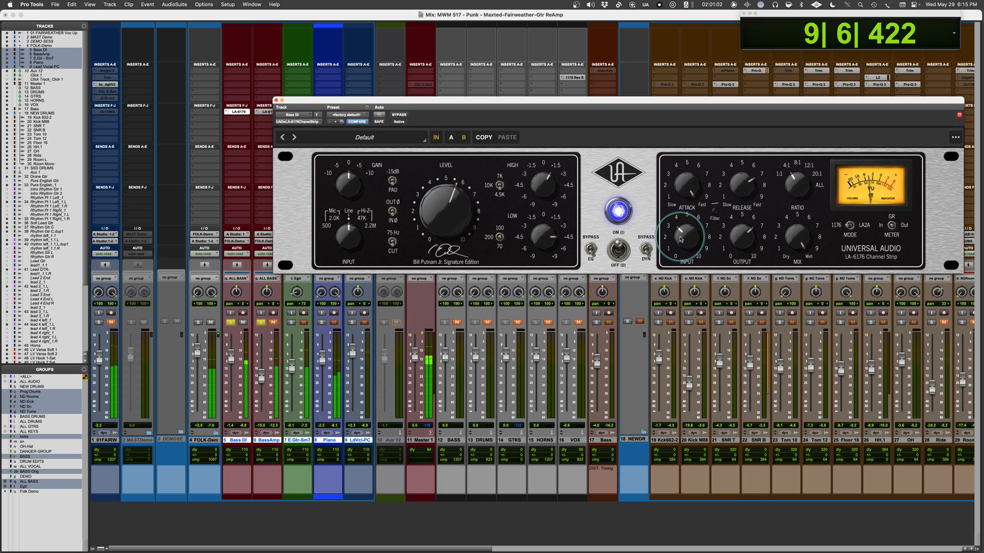
{"action": "left_click_drag", "start_coordinate": [681, 238], "coordinate": [679, 242]}
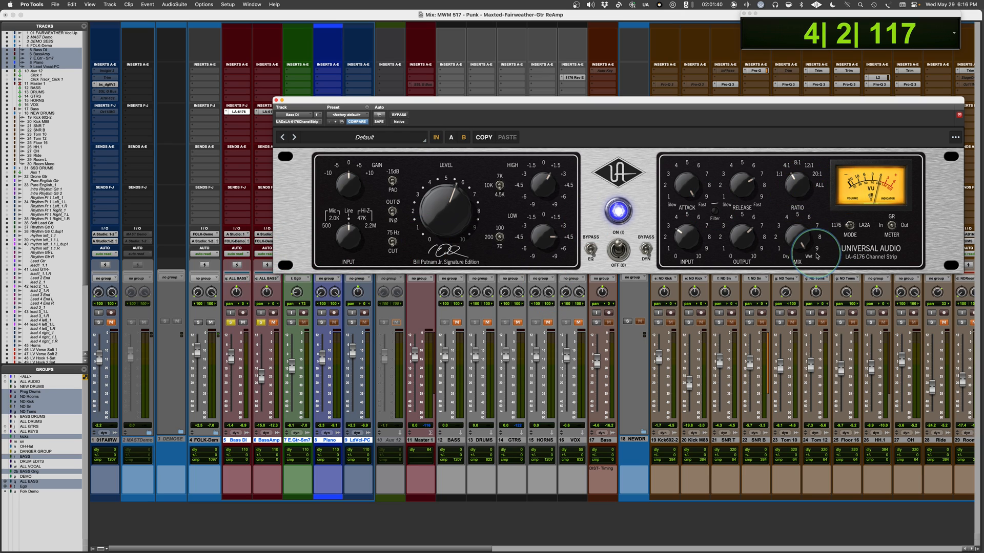
- Audition the compressed Bass DI against bypass, switch its compressor to LA2A mode, and adjust the peak reduction
{"action": "key", "text": "space"}
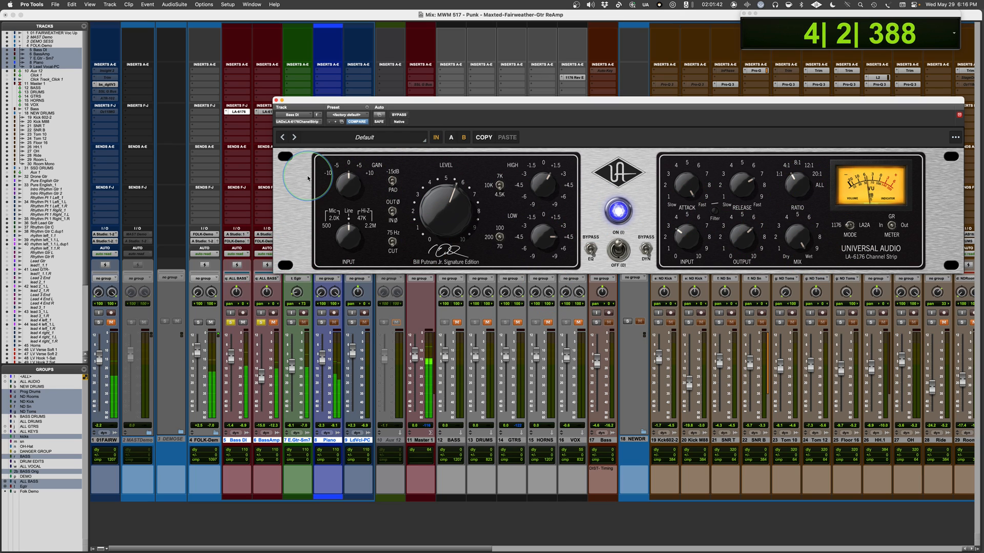
{"action": "left_click", "coordinate": [399, 114]}
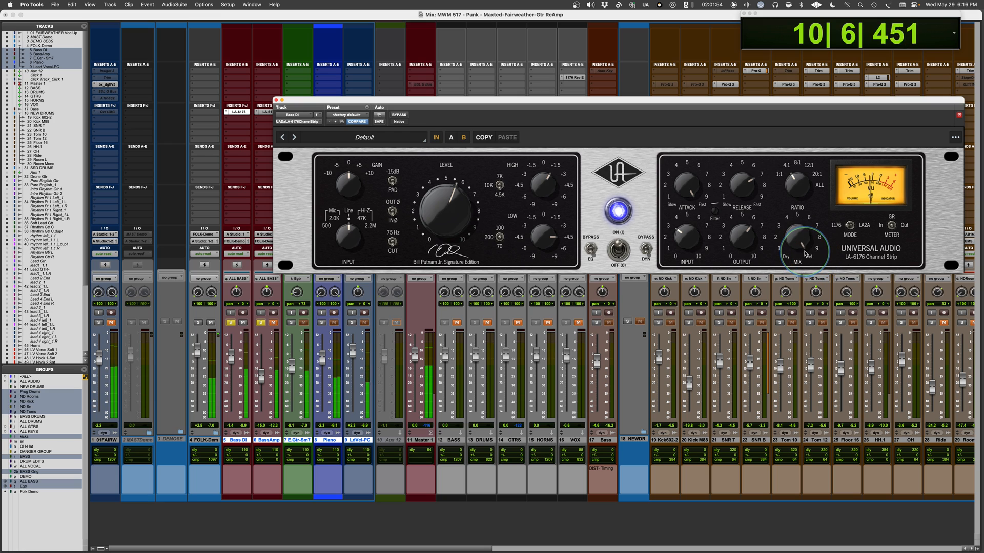
{"action": "left_click", "coordinate": [850, 225]}
{"action": "left_click_drag", "start_coordinate": [710, 217], "coordinate": [709, 213]}
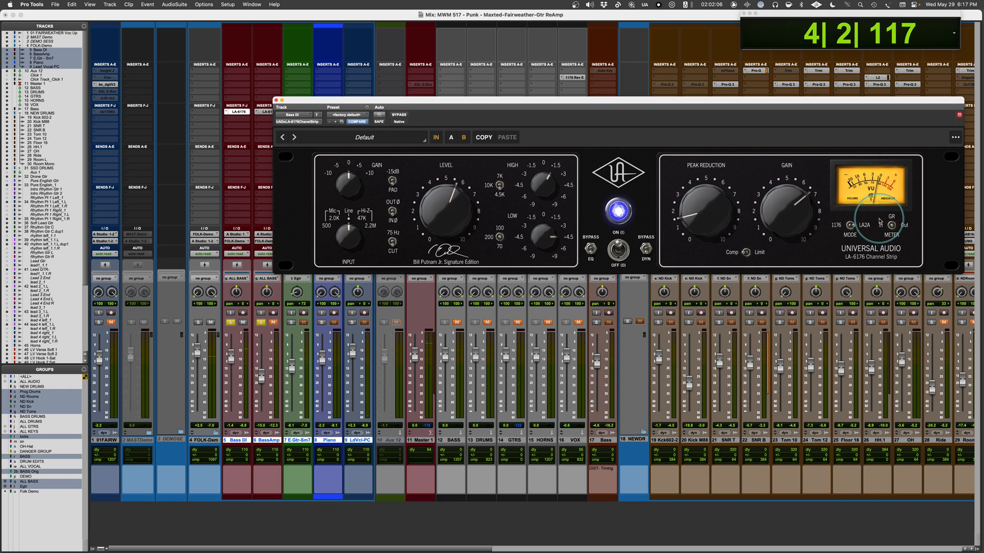
- Compare the 1176 and LA2A compressor modes on Bass DI during playback, finishing in 1176 mode
{"action": "left_click", "coordinate": [850, 226]}
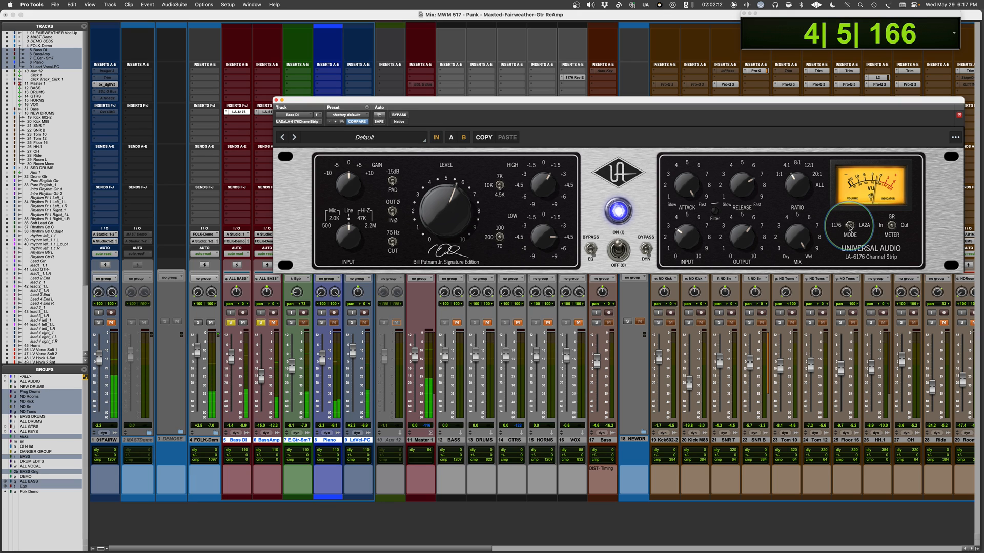
{"action": "left_click", "coordinate": [850, 227]}
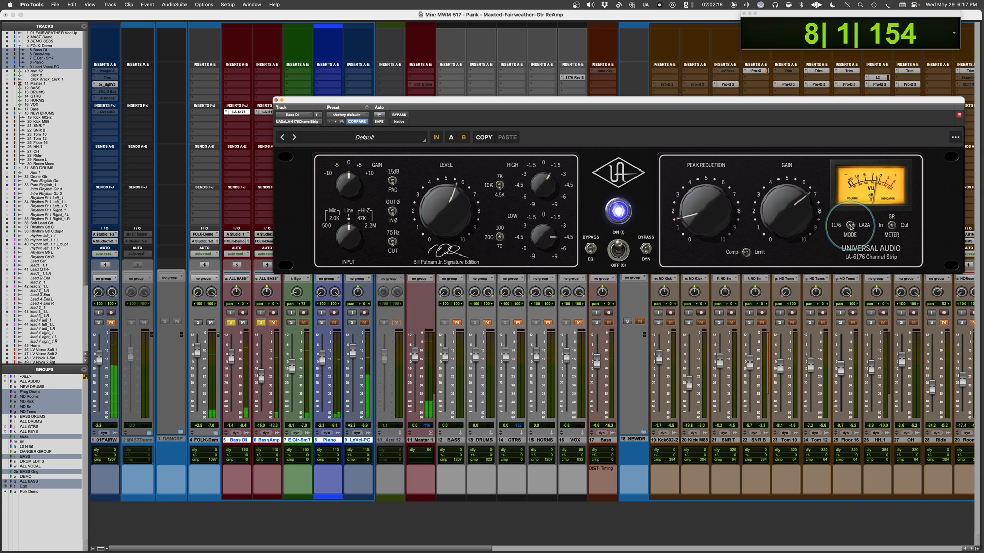
{"action": "left_click", "coordinate": [851, 226]}
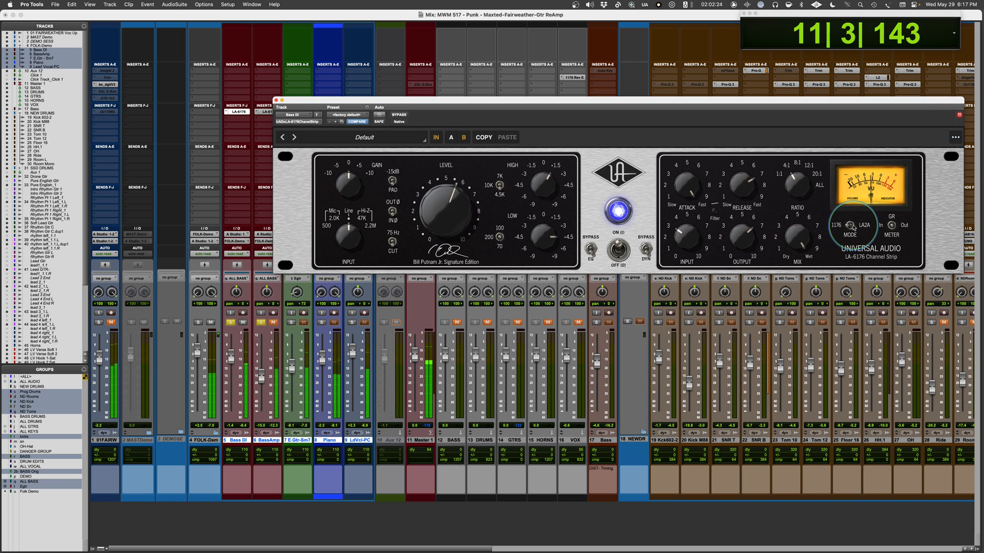
{"action": "left_click", "coordinate": [851, 227]}
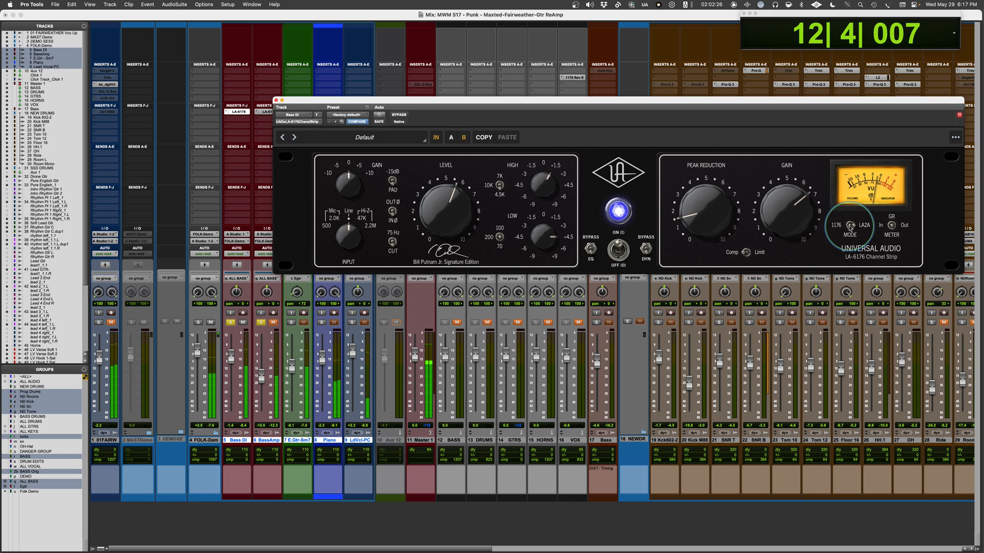
{"action": "left_click", "coordinate": [850, 226]}
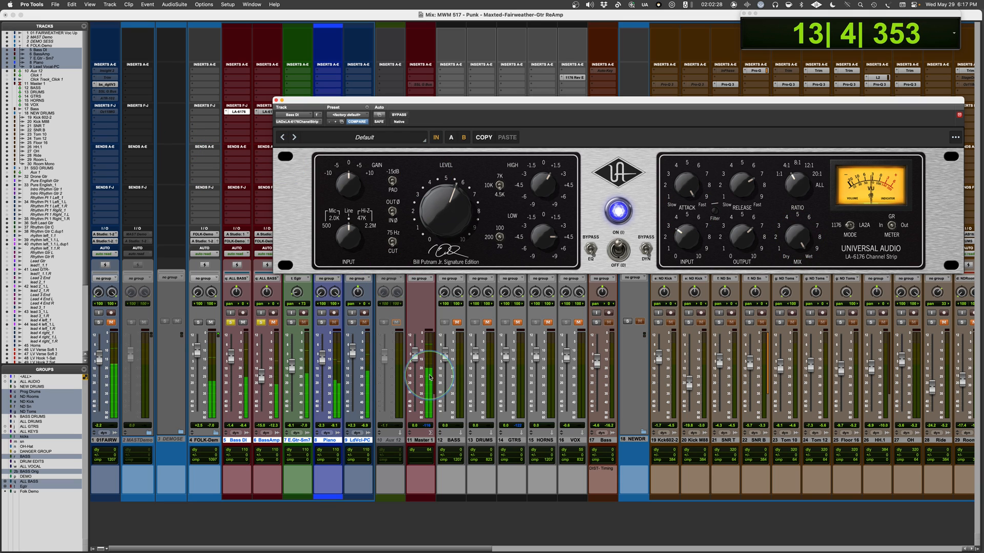
{"action": "key", "text": "space"}
- Unmute BassAmp, make its duplicate LA-6176 insert inactive, and bring up the remaining active strip during playback
{"action": "left_click", "coordinate": [273, 323]}
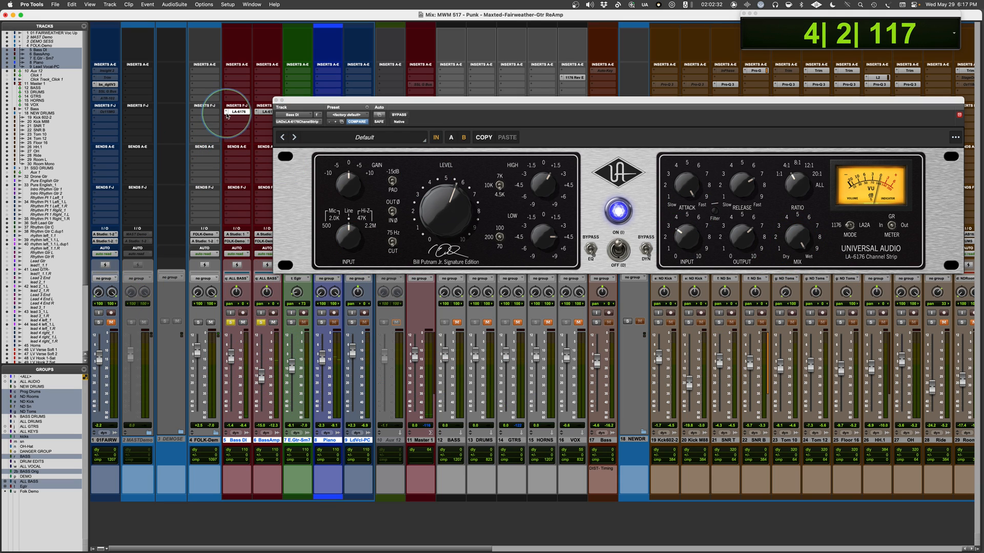
{"action": "left_click_drag", "start_coordinate": [319, 104], "coordinate": [398, 93]}
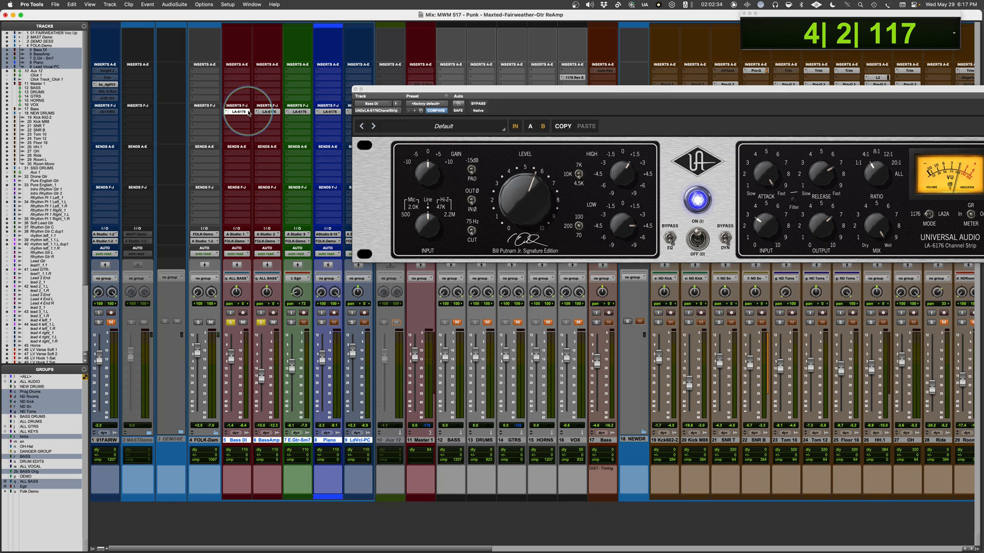
{"action": "left_click", "coordinate": [271, 112]}
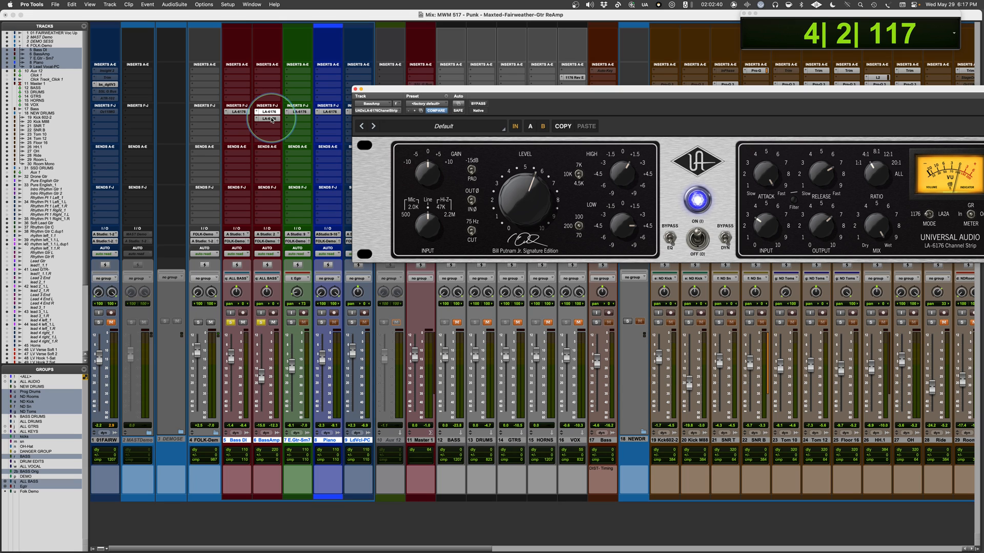
{"action": "left_click", "coordinate": [270, 118]}
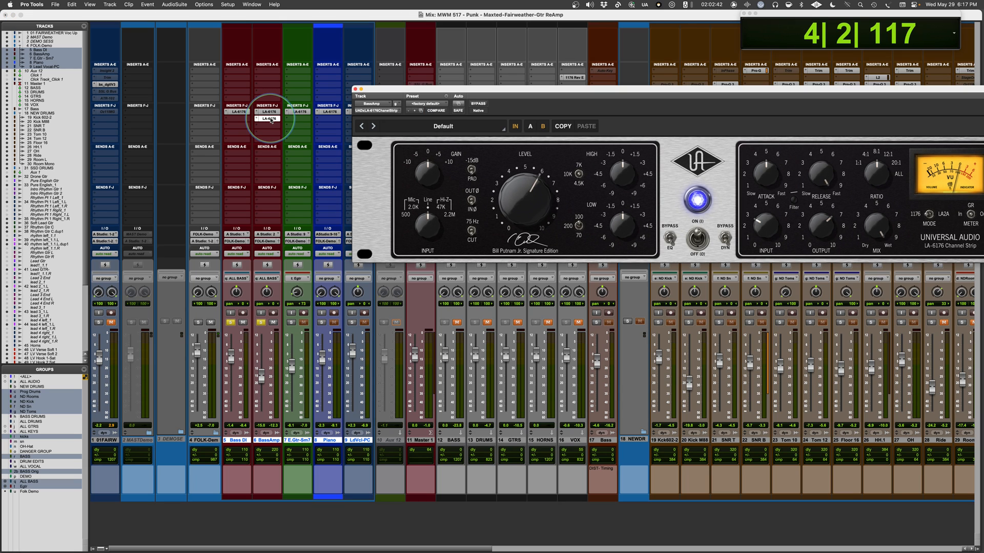
{"action": "left_click", "coordinate": [271, 120], "text": "ctrl+super"}
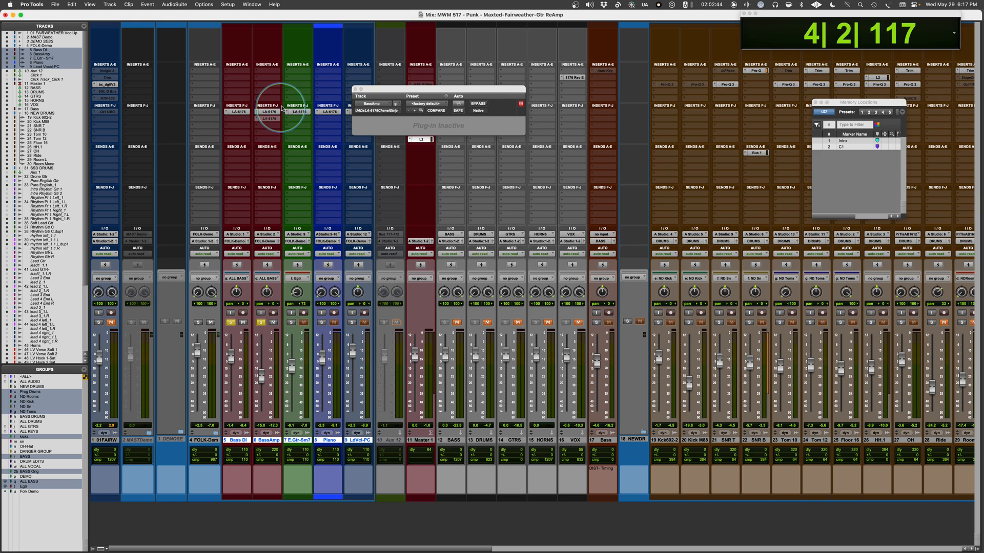
{"action": "key", "text": "space"}
{"action": "left_click", "coordinate": [271, 112]}
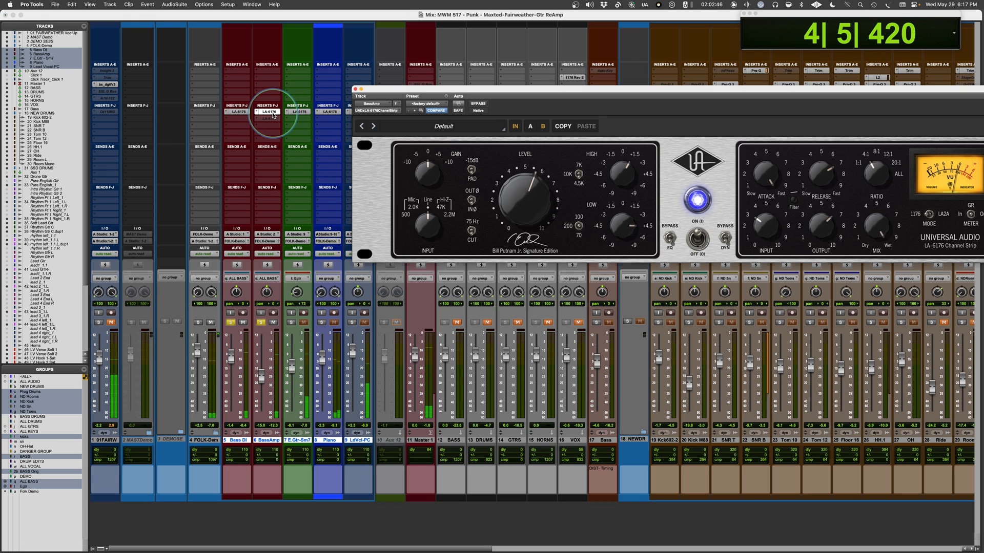
- Solo the E.Gtr-Sm7 track alongside the bass tracks and open its LA-6176 channel strip
{"action": "left_click", "coordinate": [291, 323]}
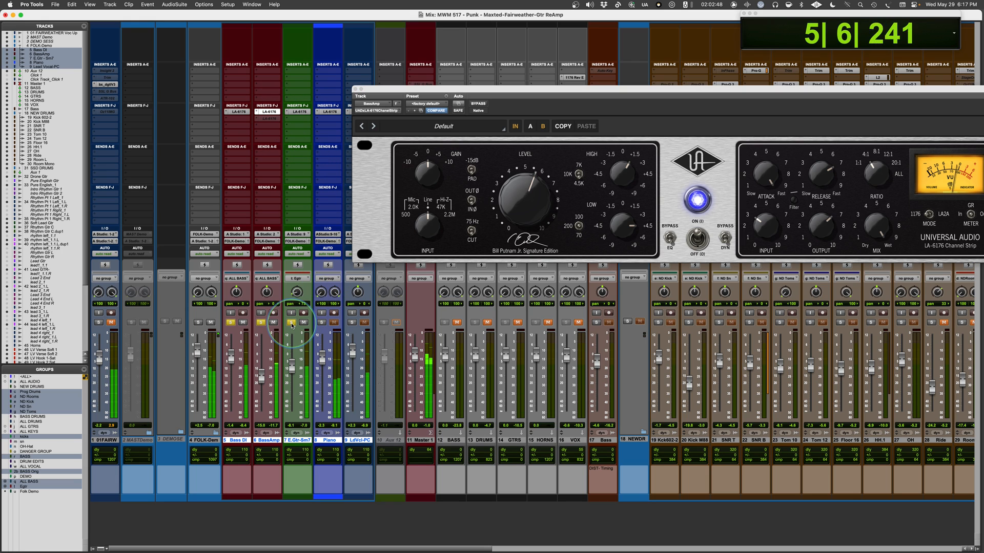
{"action": "left_click", "coordinate": [295, 112]}
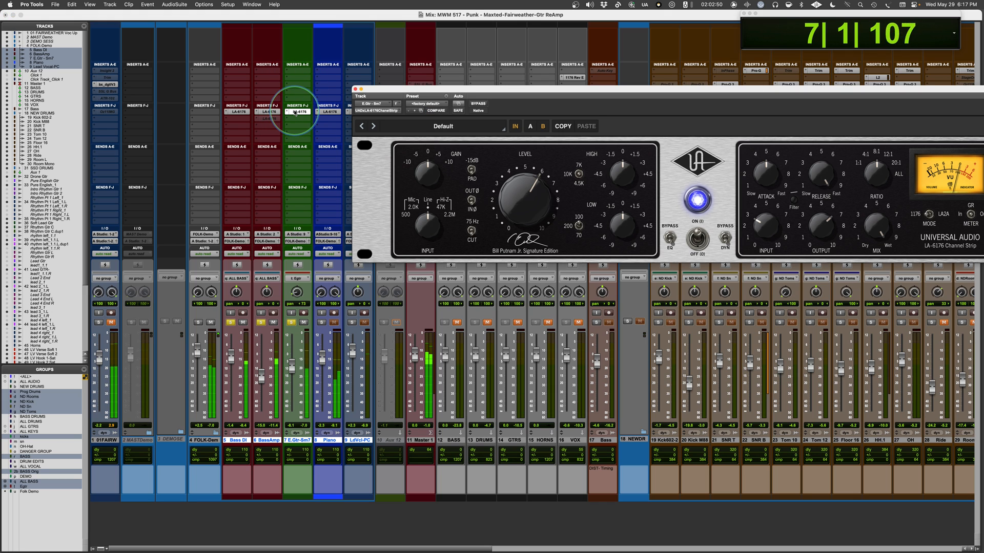
{"action": "left_click_drag", "start_coordinate": [663, 91], "coordinate": [546, 110]}
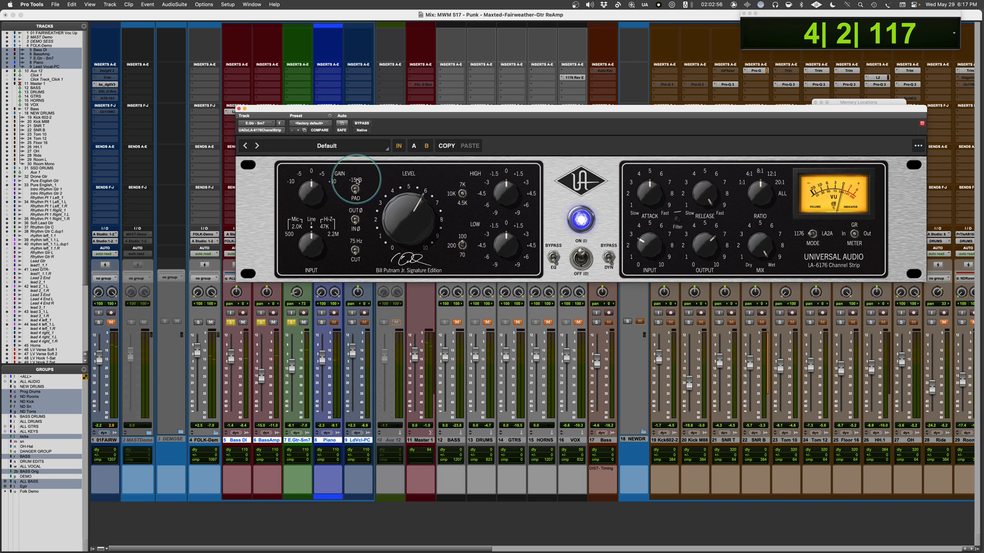
- Set the E.Gtr-Sm7 strip's input to Mic 2.0K and its level to about 6.5 during playback
{"action": "left_click_drag", "start_coordinate": [307, 248], "coordinate": [301, 258]}
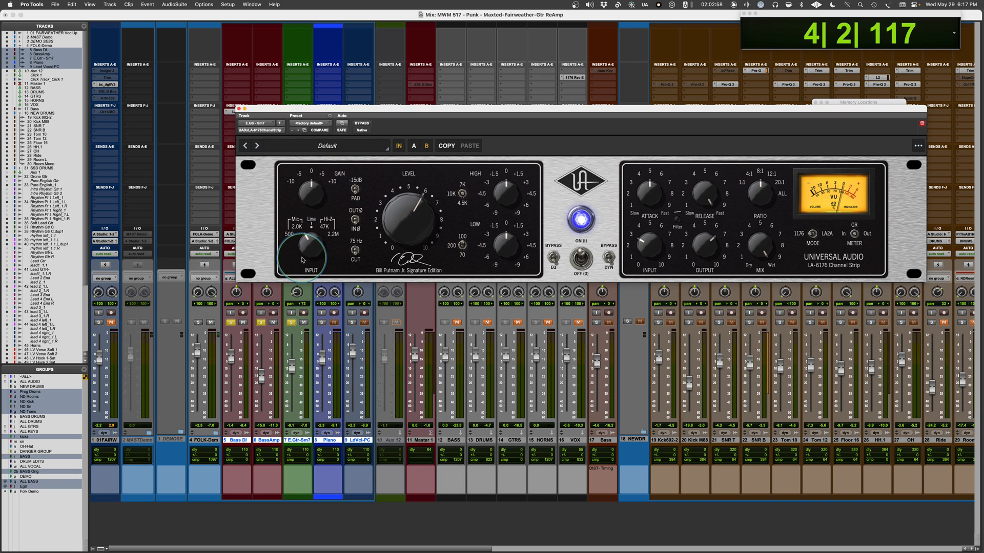
{"action": "key", "text": "space"}
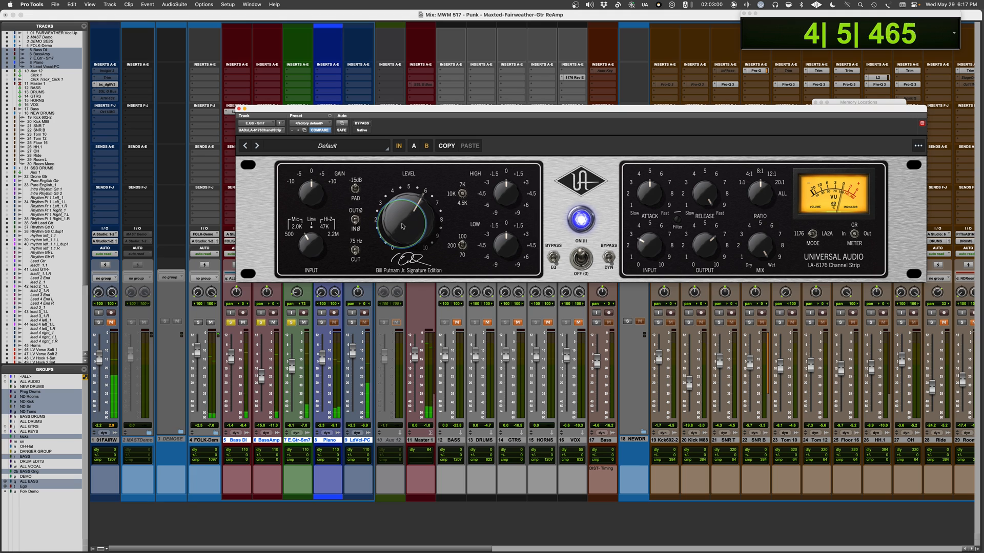
{"action": "left_click_drag", "start_coordinate": [402, 226], "coordinate": [403, 214]}
{"action": "left_click_drag", "start_coordinate": [402, 219], "coordinate": [413, 222]}
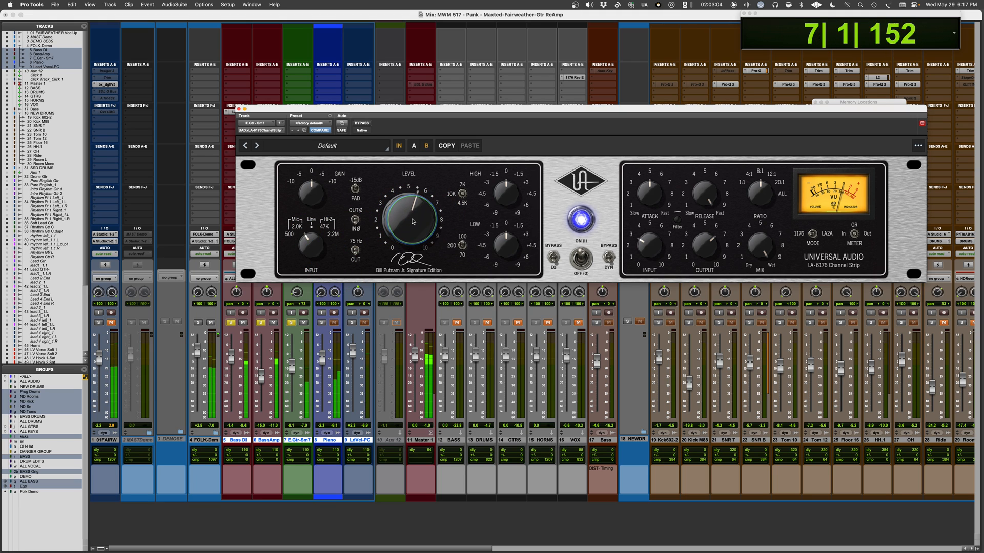
{"action": "left_click_drag", "start_coordinate": [413, 221], "coordinate": [414, 216]}
- Compare the E.Gtr-Sm7 strip with bypass and adjust its low EQ band
{"action": "left_click", "coordinate": [361, 124]}
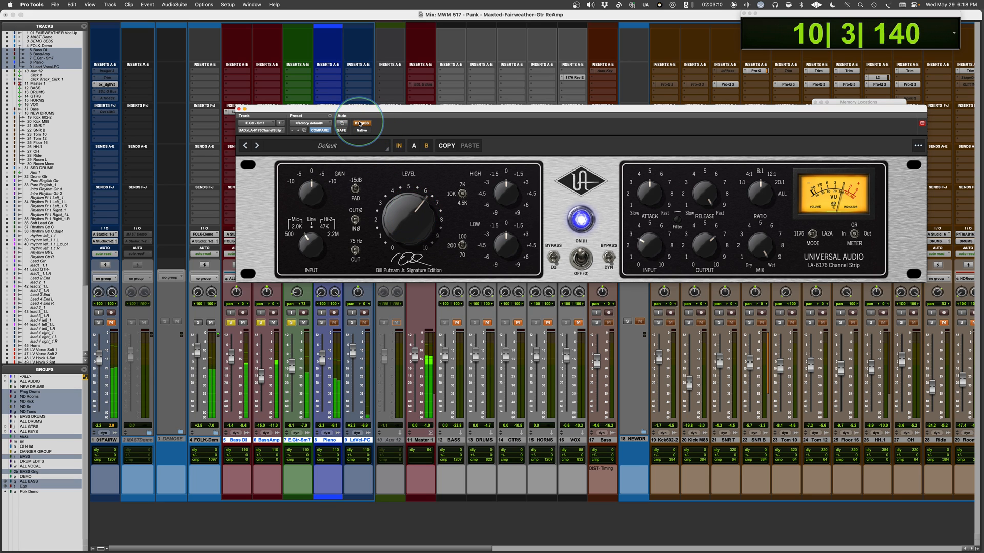
{"action": "left_click", "coordinate": [361, 124]}
{"action": "left_click_drag", "start_coordinate": [508, 265], "coordinate": [502, 242]}
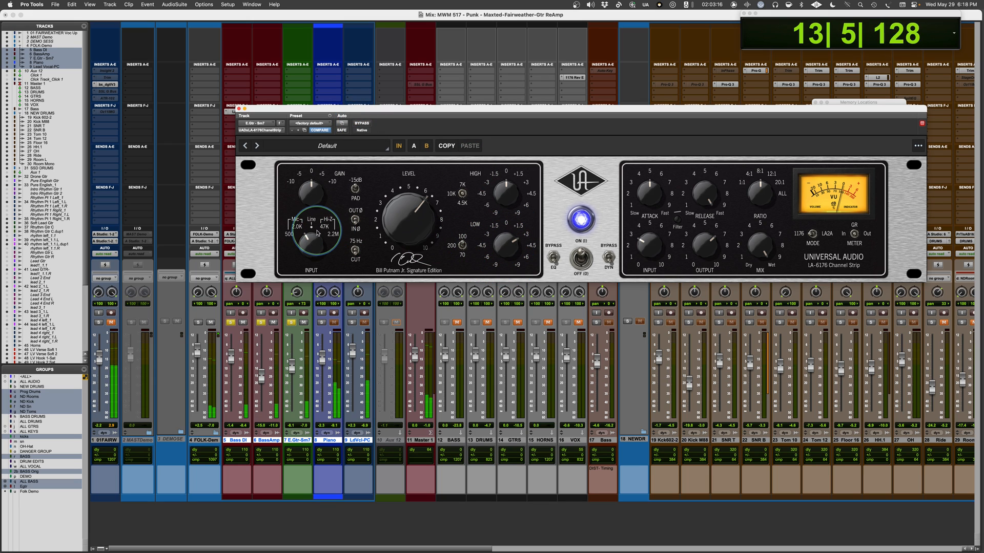
- Set the E.Gtr-Sm7 strip's input to Mic 500 and its level to about 5.5, comparing with bypass during playback
{"action": "left_click_drag", "start_coordinate": [417, 232], "coordinate": [417, 223]}
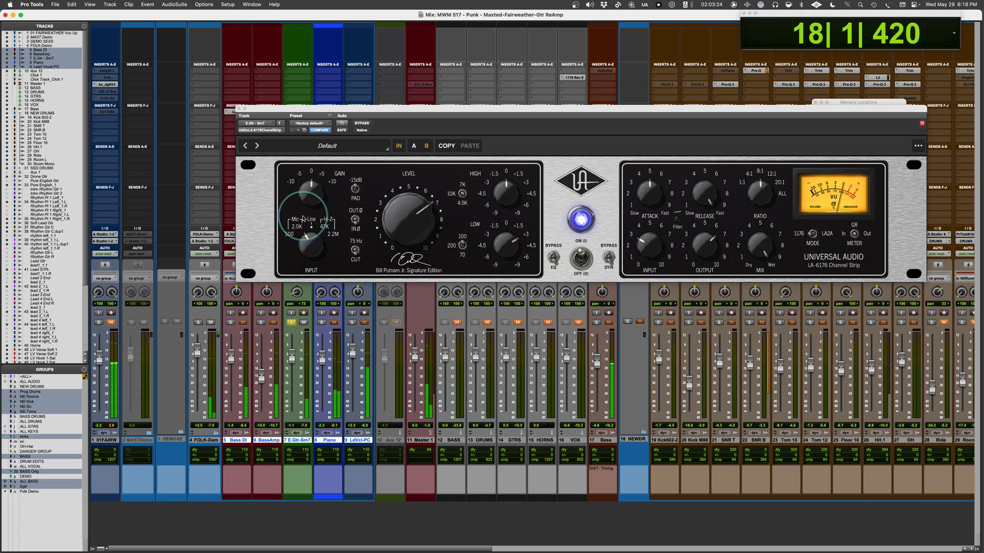
{"action": "left_click", "coordinate": [410, 222]}
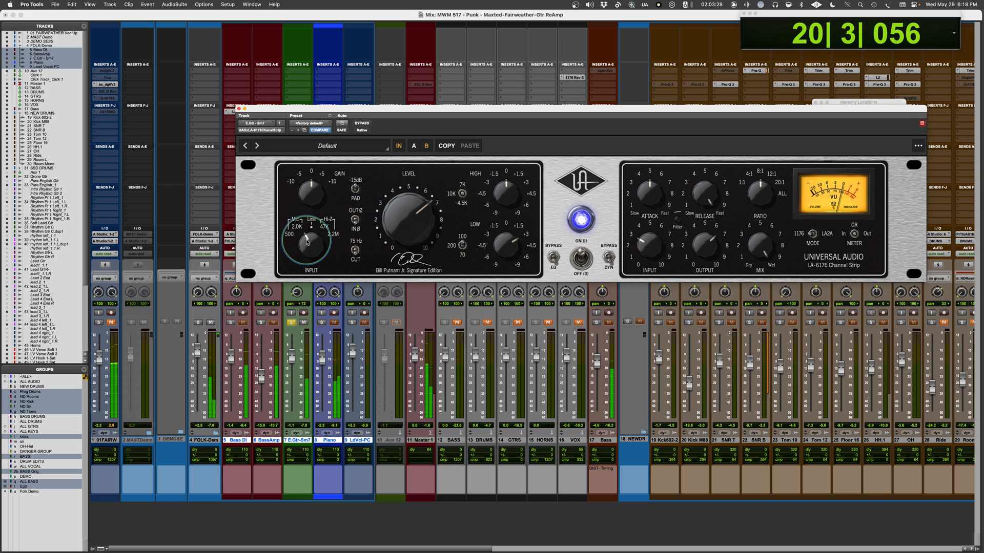
{"action": "key", "text": "space"}
{"action": "left_click_drag", "start_coordinate": [311, 237], "coordinate": [298, 285]}
{"action": "left_click_drag", "start_coordinate": [404, 207], "coordinate": [401, 218]}
{"action": "key", "text": "space"}
{"action": "left_click", "coordinate": [368, 124]}
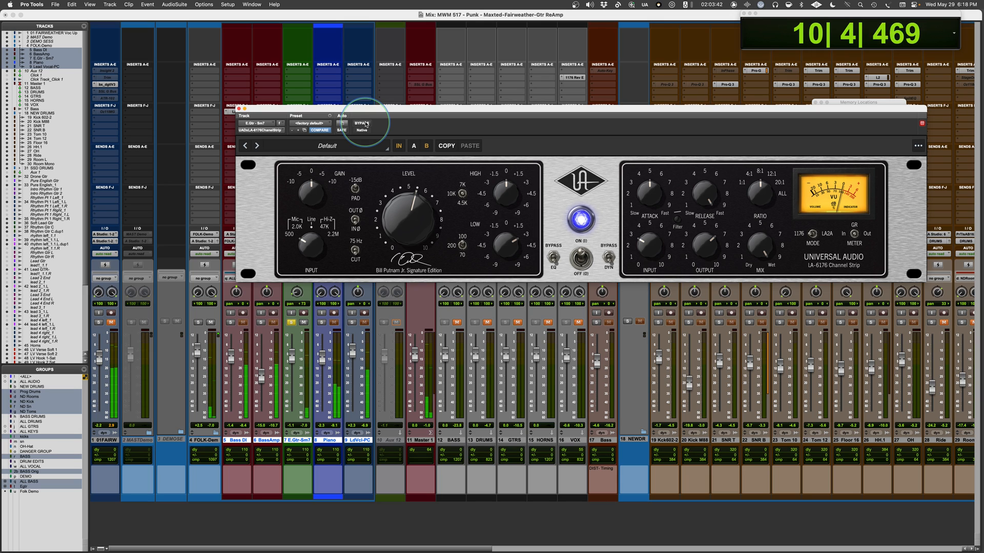
- Lower the E.Gtr-Sm7 preamp level to about 4.5 and boost its high EQ to about +3, then compare with bypass
{"action": "left_click_drag", "start_coordinate": [408, 222], "coordinate": [407, 227]}
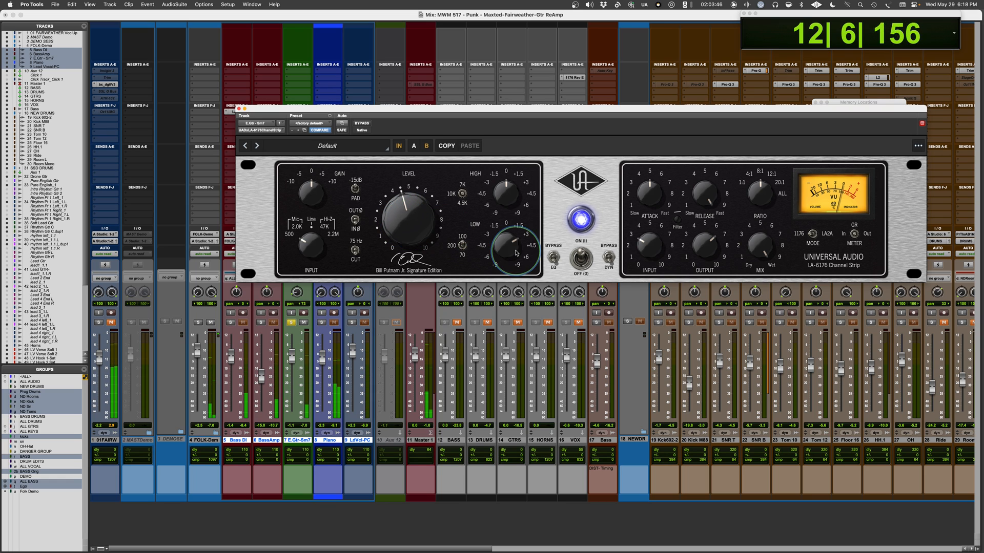
{"action": "left_click_drag", "start_coordinate": [511, 204], "coordinate": [514, 190]}
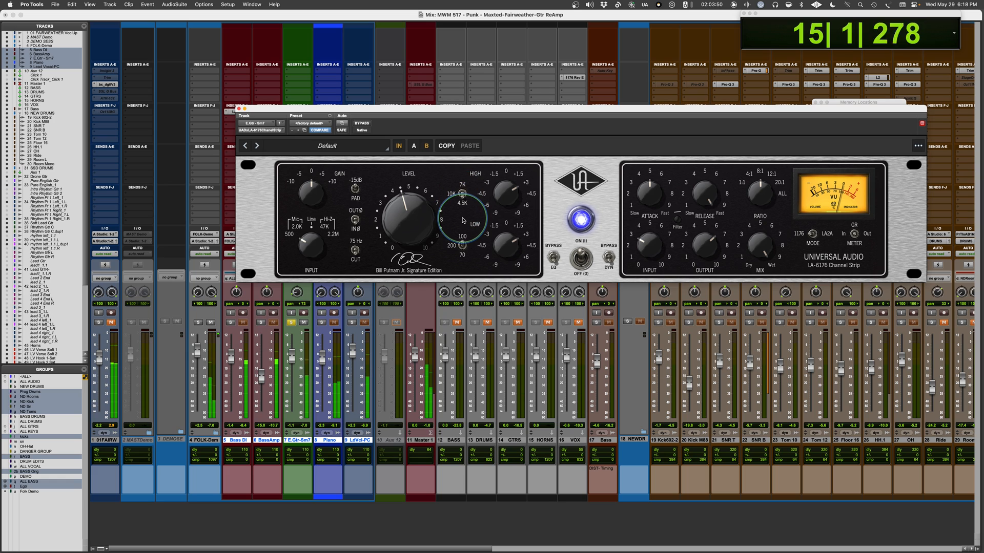
{"action": "left_click", "coordinate": [359, 124]}
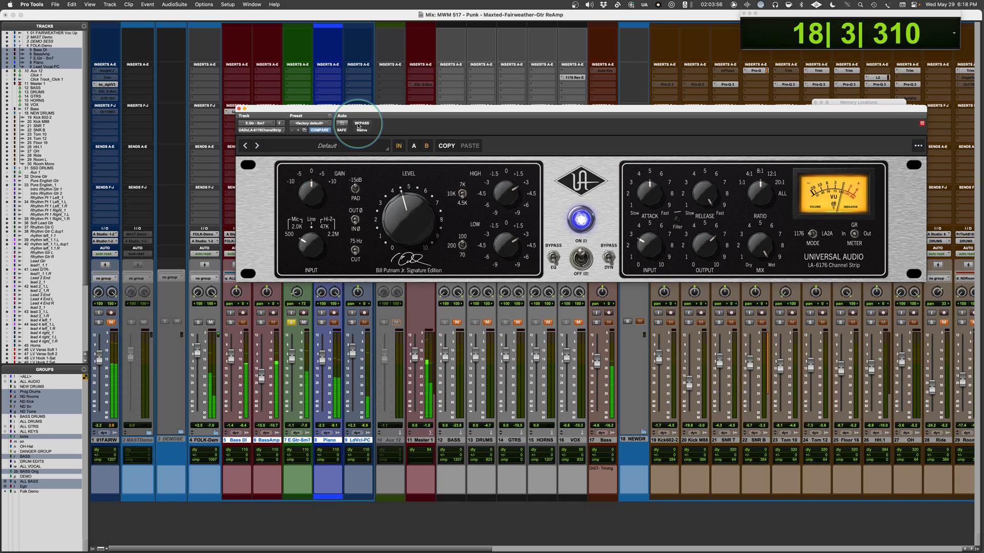
{"action": "key", "text": "space"}
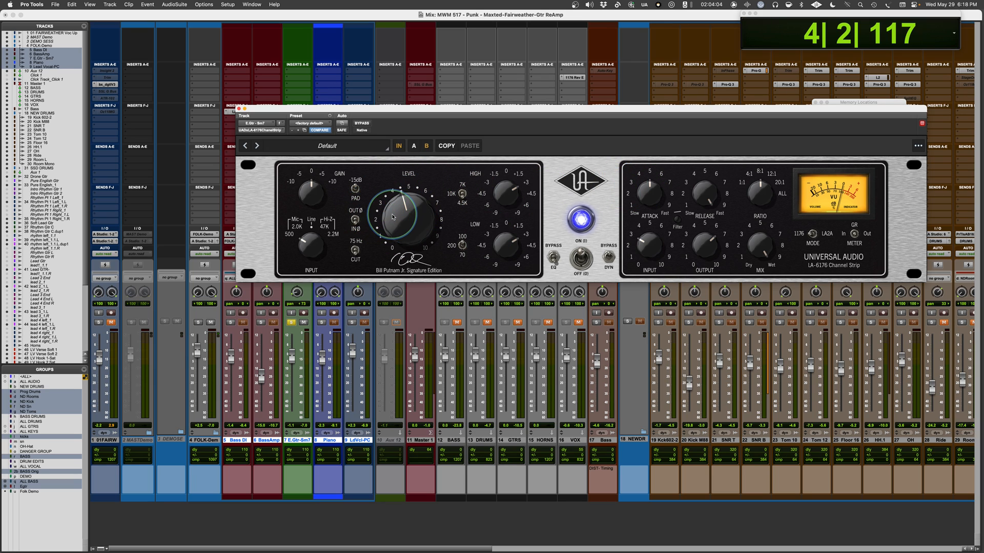
- Raise the preamp level to about 5.5 and set the 1176 compressor to a fast attack, release about 6 and ratio ALL
{"action": "key", "text": "space"}
{"action": "left_click_drag", "start_coordinate": [415, 226], "coordinate": [410, 220]}
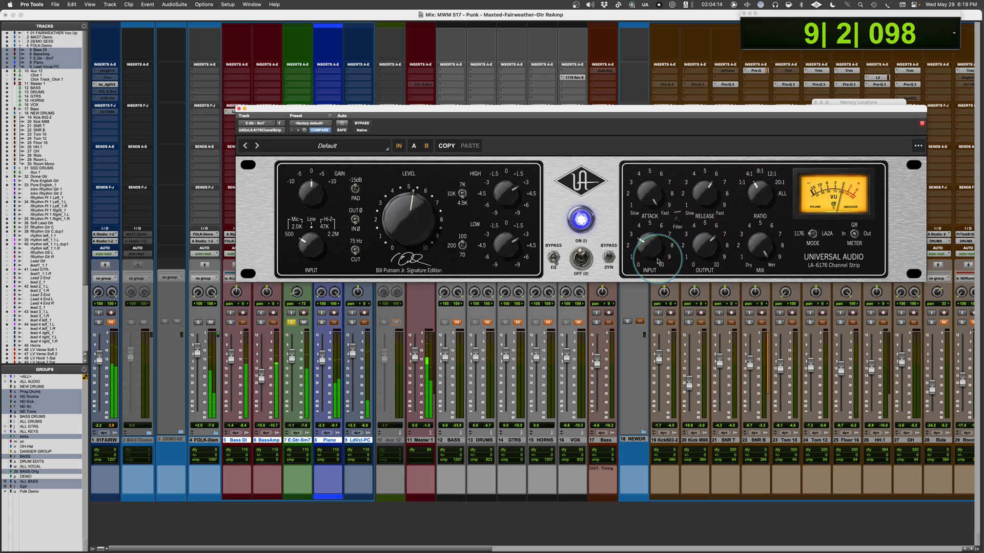
{"action": "key", "text": "space"}
{"action": "left_click_drag", "start_coordinate": [761, 192], "coordinate": [801, 3]}
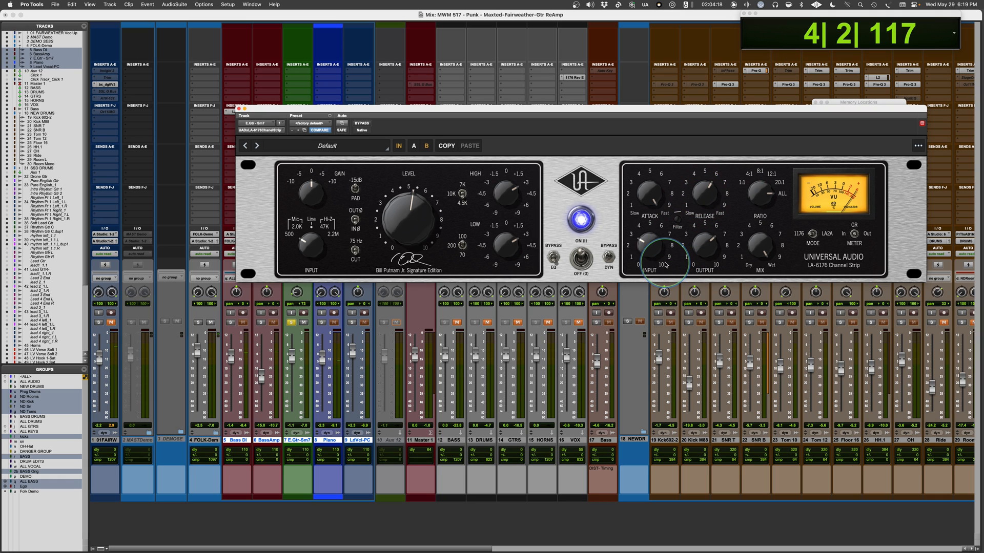
- Set the 1176 input to about 5 and output to about 5.5, engage its filter, and compare the strip with bypass
{"action": "key", "text": "space"}
{"action": "mouse_move", "coordinate": [648, 249]}
{"action": "left_mouse_down"}
{"action": "mouse_move", "coordinate": [643, 231]}
{"action": "mouse_move", "coordinate": [641, 255]}
{"action": "left_mouse_up"}
{"action": "mouse_move", "coordinate": [705, 247]}
{"action": "left_mouse_down"}
{"action": "mouse_move", "coordinate": [705, 261]}
{"action": "mouse_move", "coordinate": [705, 251]}
{"action": "left_mouse_up"}
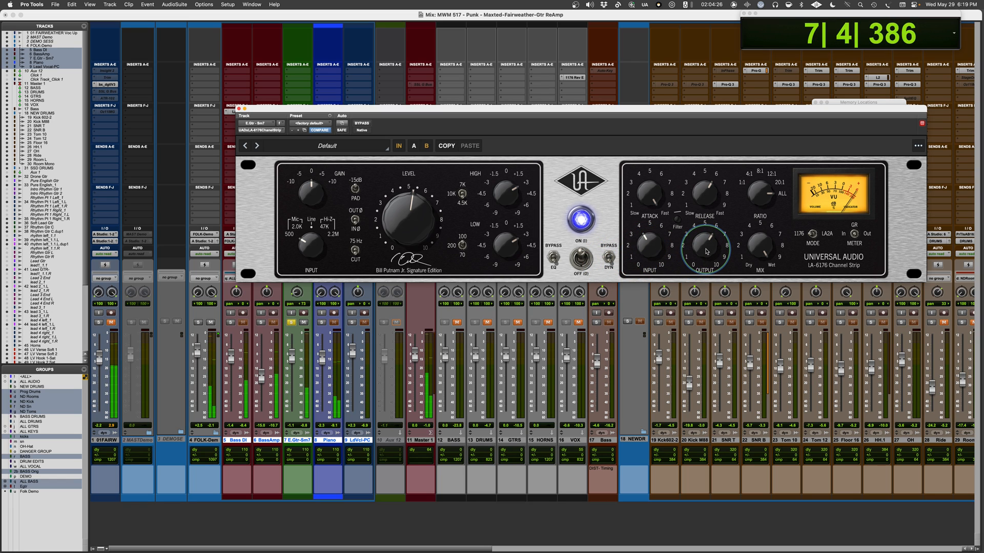
{"action": "left_click_drag", "start_coordinate": [644, 257], "coordinate": [700, 256]}
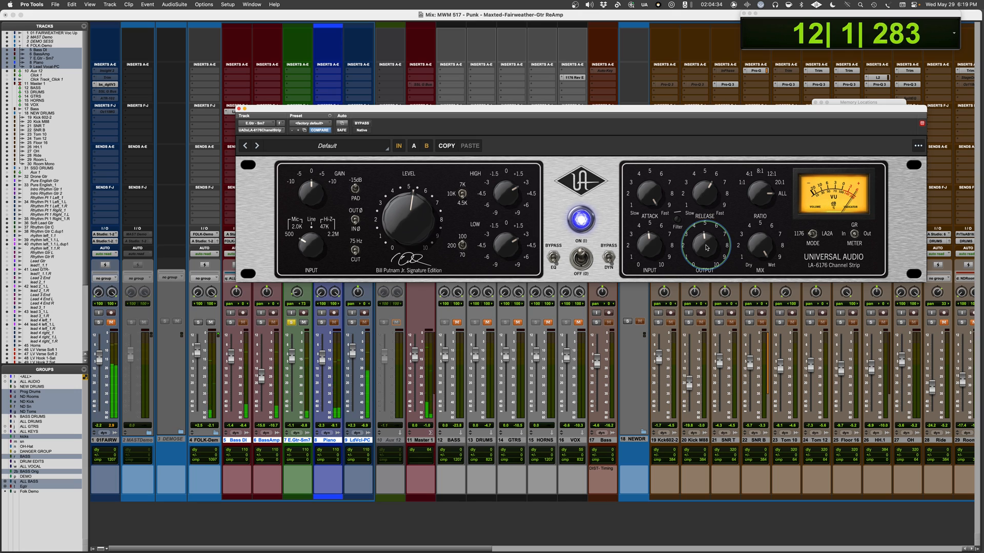
{"action": "left_click", "coordinate": [678, 219]}
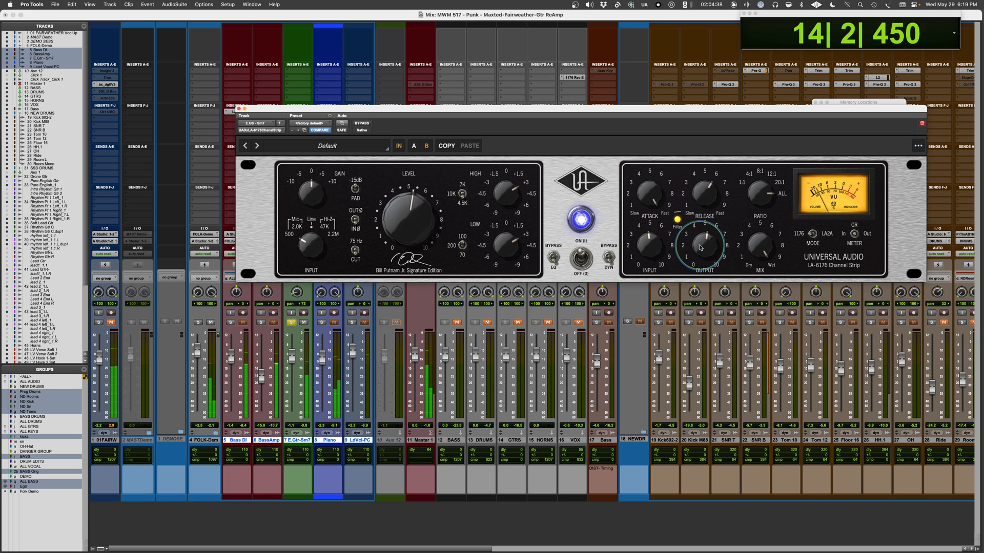
{"action": "left_click", "coordinate": [363, 124]}
{"action": "left_click", "coordinate": [365, 125]}
{"action": "left_click", "coordinate": [705, 249]}
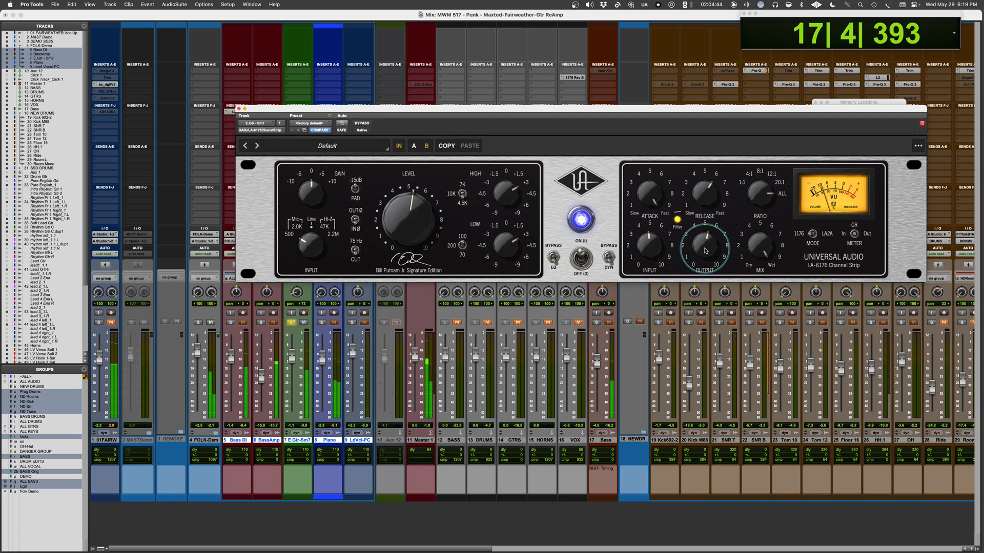
- Switch the E.Gtr-Sm7 preamp input to Line and raise its level to about 6, auditioning the result
{"action": "key", "text": "space"}
{"action": "left_click_drag", "start_coordinate": [310, 244], "coordinate": [313, 208]}
{"action": "left_click_drag", "start_coordinate": [421, 211], "coordinate": [421, 203]}
{"action": "key", "text": "space"}
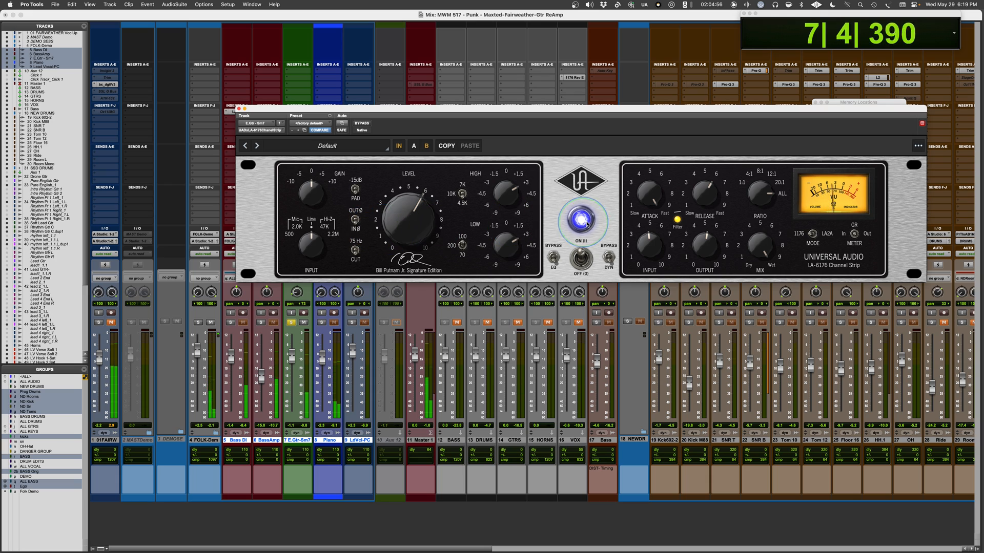
{"action": "key", "text": "space"}
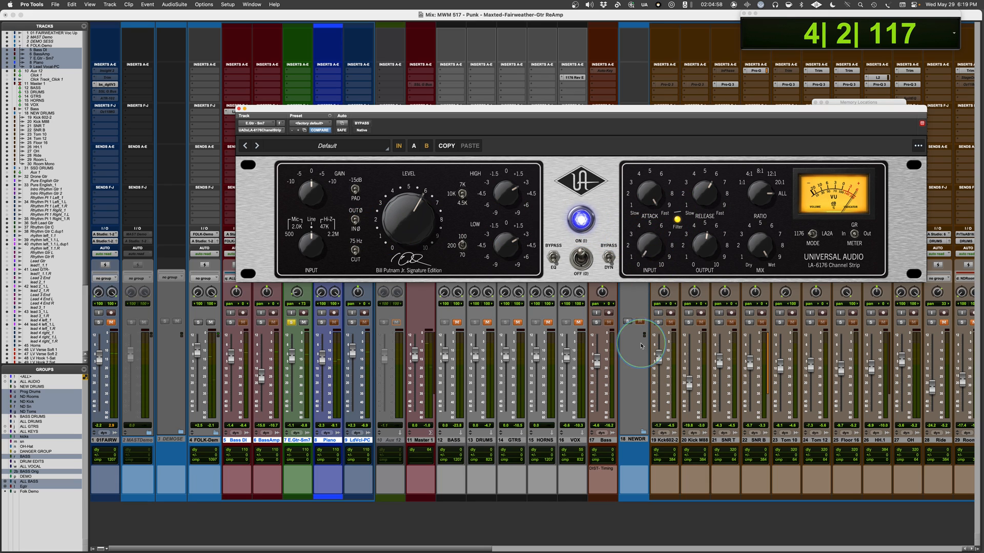
- Return the 1176 ratio to 4:1, switch the compressor mode to LA2A, and adjust peak reduction to between 1 and 2
{"action": "left_click_drag", "start_coordinate": [766, 189], "coordinate": [765, 208]}
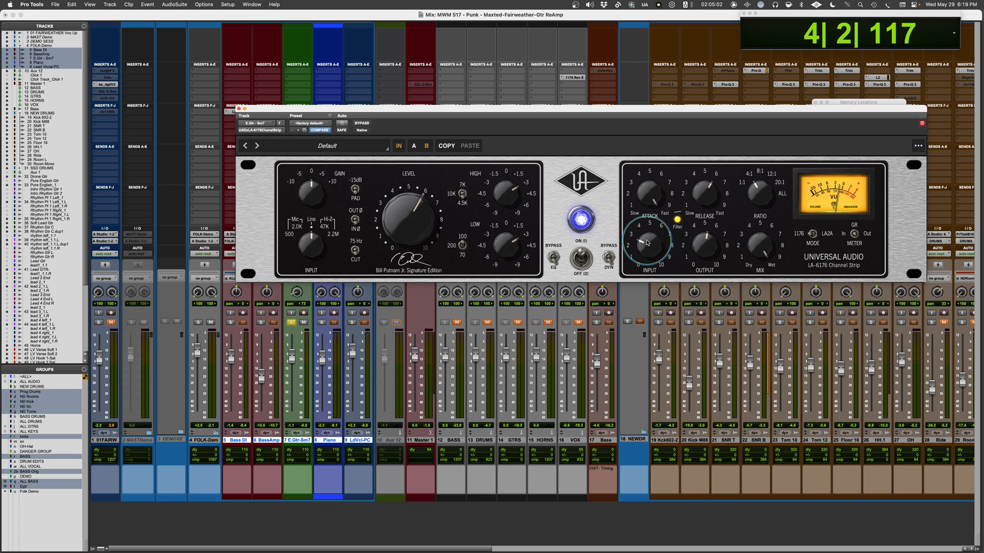
{"action": "left_click", "coordinate": [816, 236]}
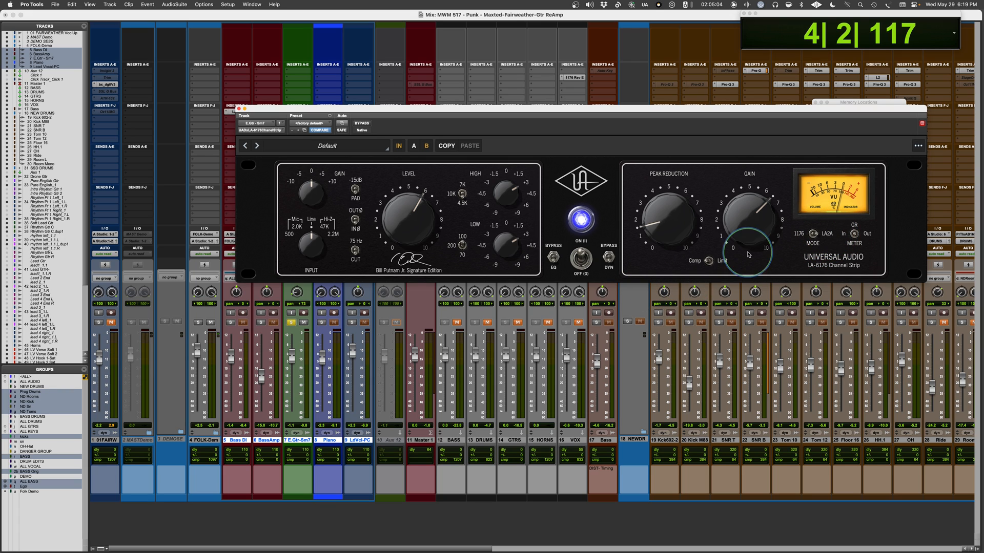
{"action": "key", "text": "space"}
{"action": "left_click_drag", "start_coordinate": [661, 229], "coordinate": [655, 224]}
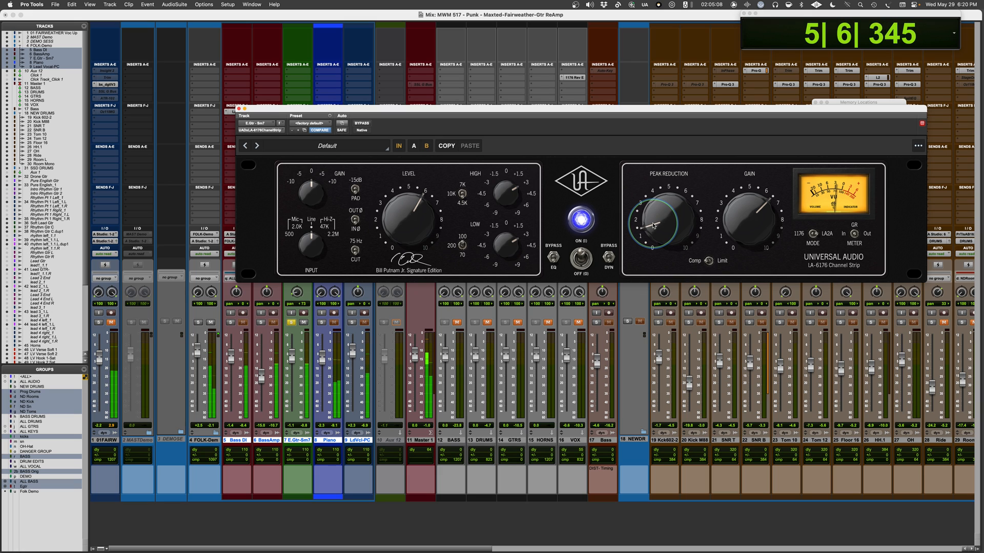
- Compare the LA2A setting with bypass, lowering its gain to about 6 and the low EQ boost to about +1.5
{"action": "left_click", "coordinate": [362, 124]}
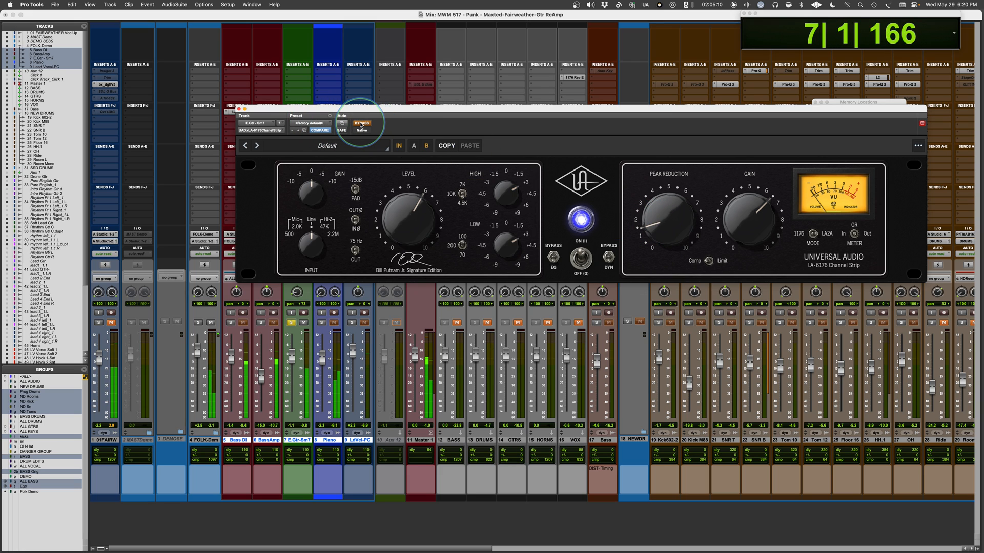
{"action": "left_click", "coordinate": [361, 124]}
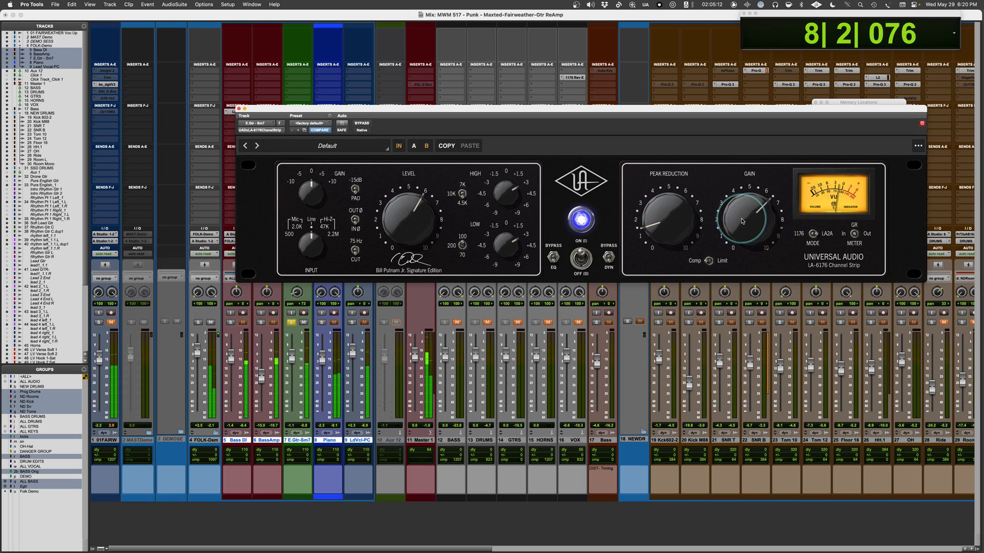
{"action": "left_click", "coordinate": [361, 124]}
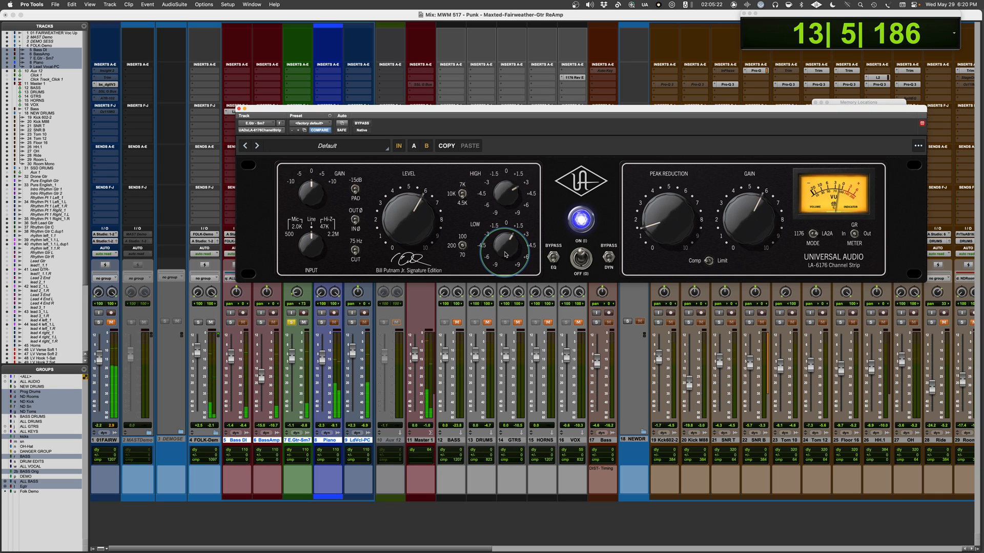
{"action": "left_click", "coordinate": [360, 123]}
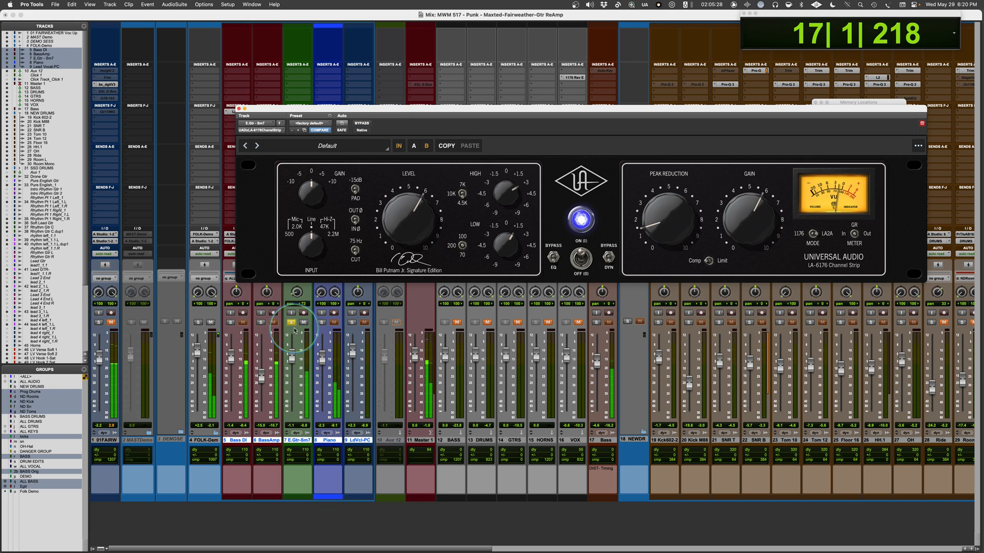
- Lower the E.Gtr-Sm7 fader and solo Bass DI, BassAmp, Piano and the lead vocal alongside it
{"action": "left_click_drag", "start_coordinate": [293, 363], "coordinate": [291, 373]}
{"action": "left_click", "coordinate": [230, 323]}
{"action": "left_click", "coordinate": [260, 322]}
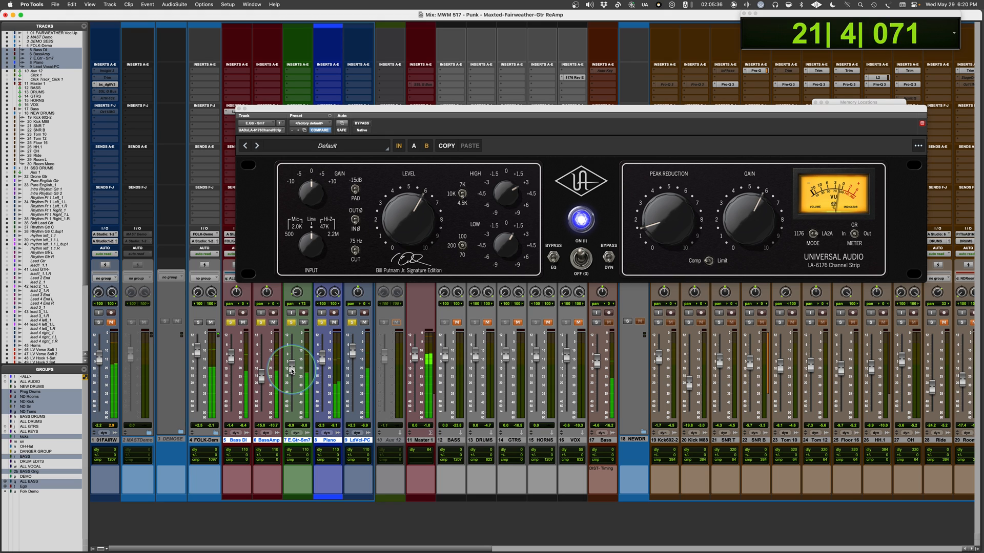
- Move the strip window clear of the inserts and compare all soloed tracks with their LA-6176 inserts bypassed and active
{"action": "left_click_drag", "start_coordinate": [413, 108], "coordinate": [652, 100]}
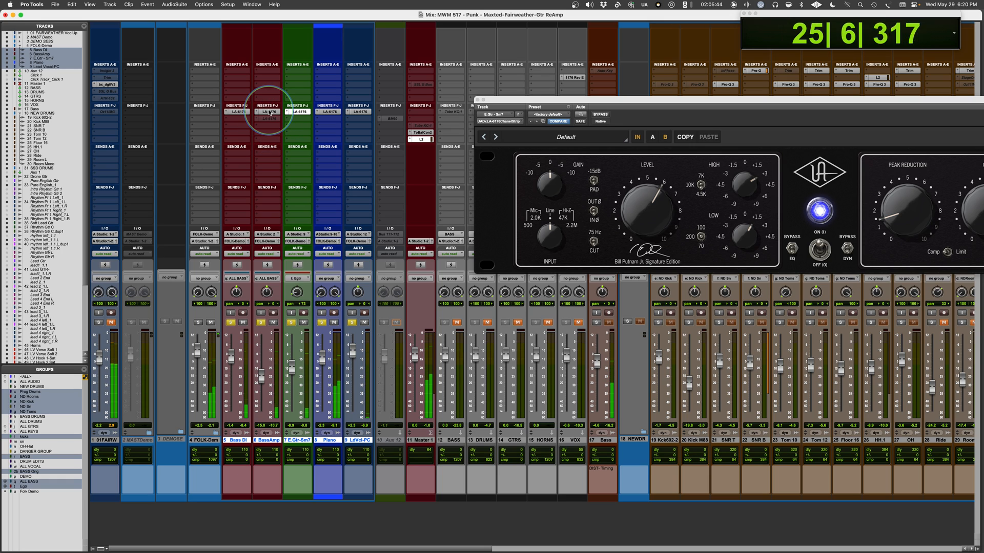
{"action": "left_click", "coordinate": [269, 111], "text": "shift+super"}
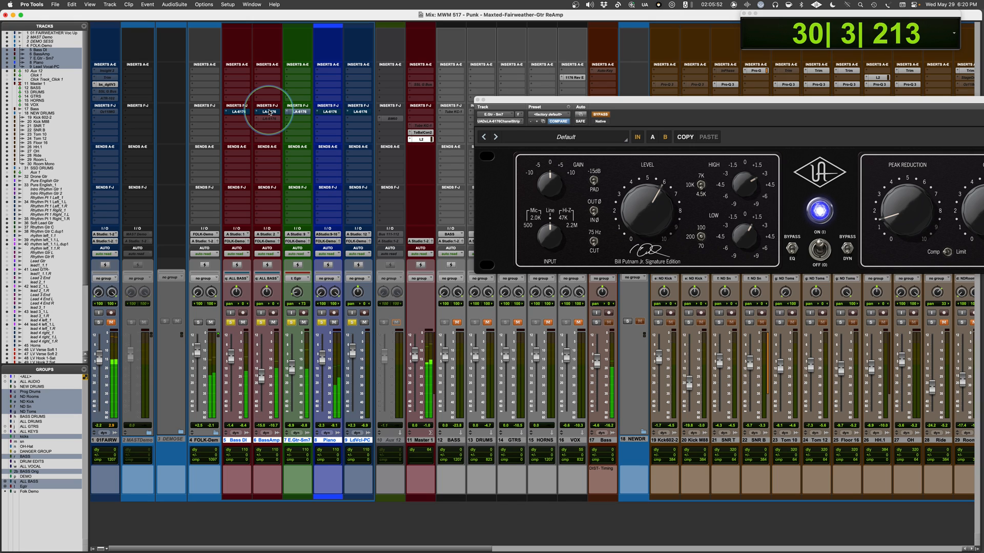
{"action": "left_click", "coordinate": [269, 112], "text": "shift+super"}
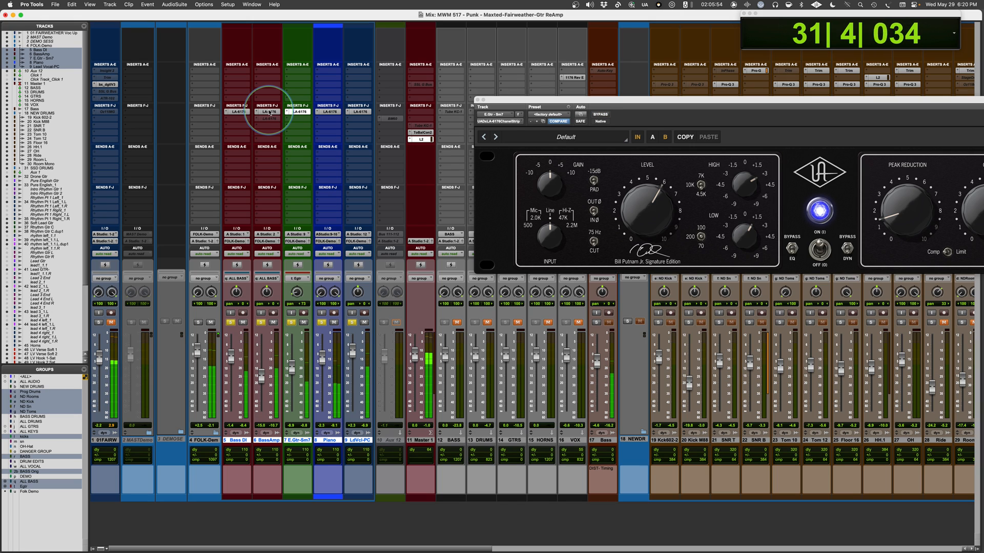
- Open the lead vocal's LA-6176 strip, place it over the mixer, and audition it with the full mix
{"action": "left_click_drag", "start_coordinate": [605, 103], "coordinate": [556, 132]}
{"action": "left_click", "coordinate": [359, 112]}
{"action": "left_click_drag", "start_coordinate": [622, 136], "coordinate": [433, 158]}
{"action": "left_click", "coordinate": [658, 231]}
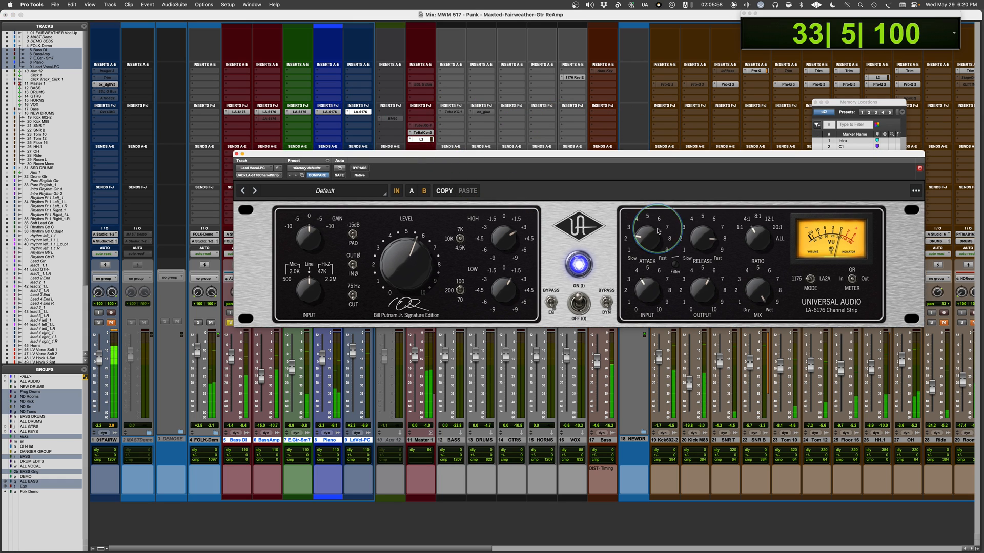
- Compare the full mix with the LA-6176 inserts on the bass, guitar, piano and vocal tracks bypassed and active, then stop playback
{"action": "left_click", "coordinate": [331, 113], "text": "alt+super"}
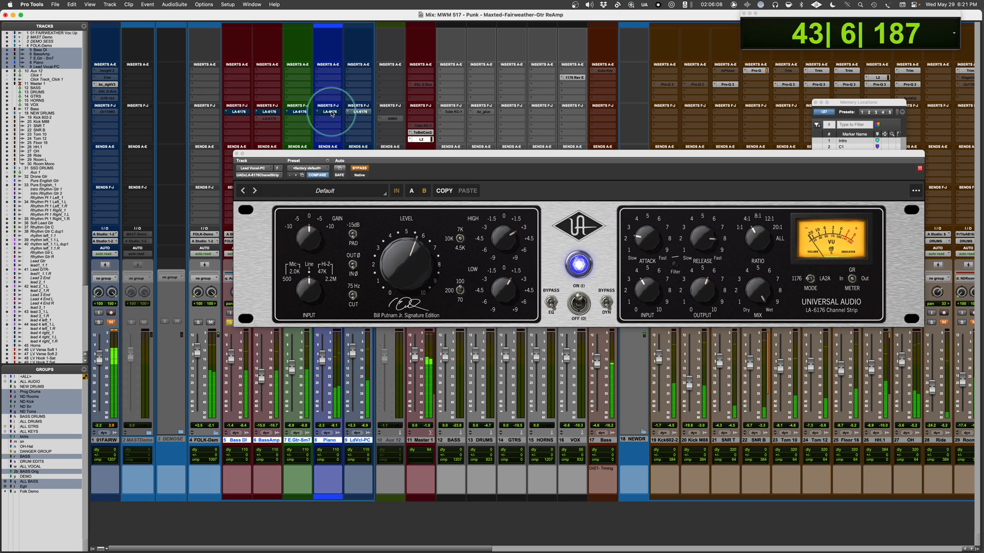
{"action": "left_click", "coordinate": [332, 114], "text": "alt+super"}
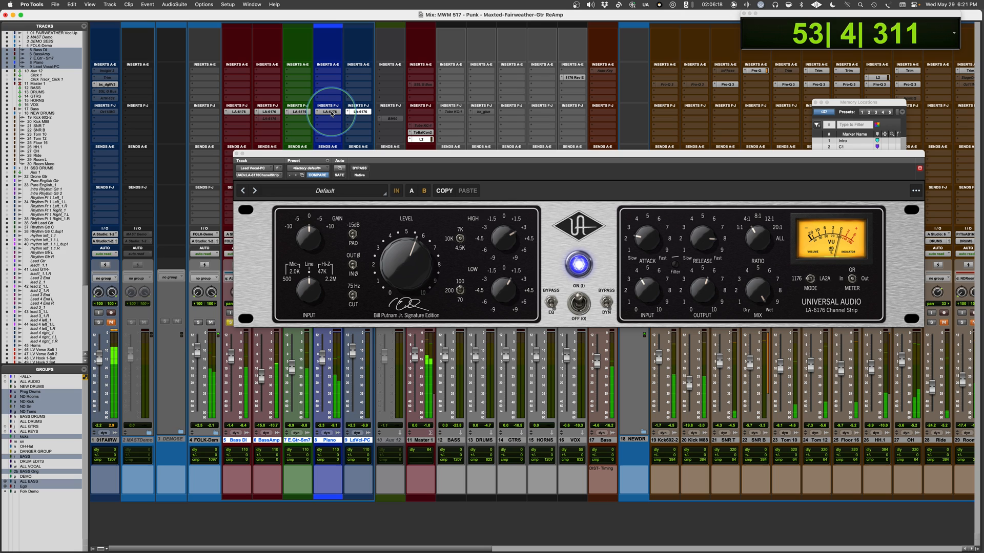
{"action": "left_click", "coordinate": [331, 114], "text": "super"}
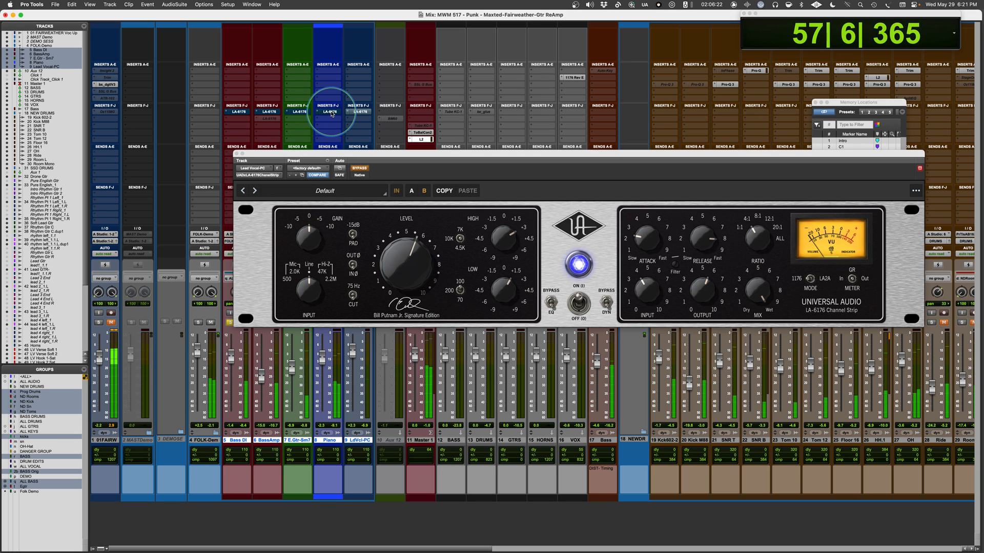
{"action": "left_click", "coordinate": [331, 114], "text": "alt+shift+super"}
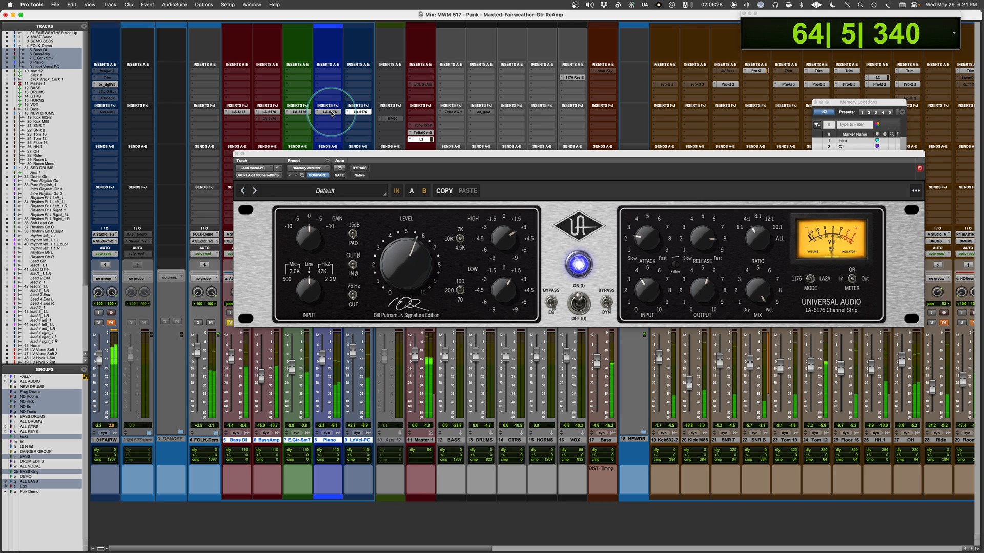
{"action": "left_click", "coordinate": [331, 114], "text": "alt+shift+super"}
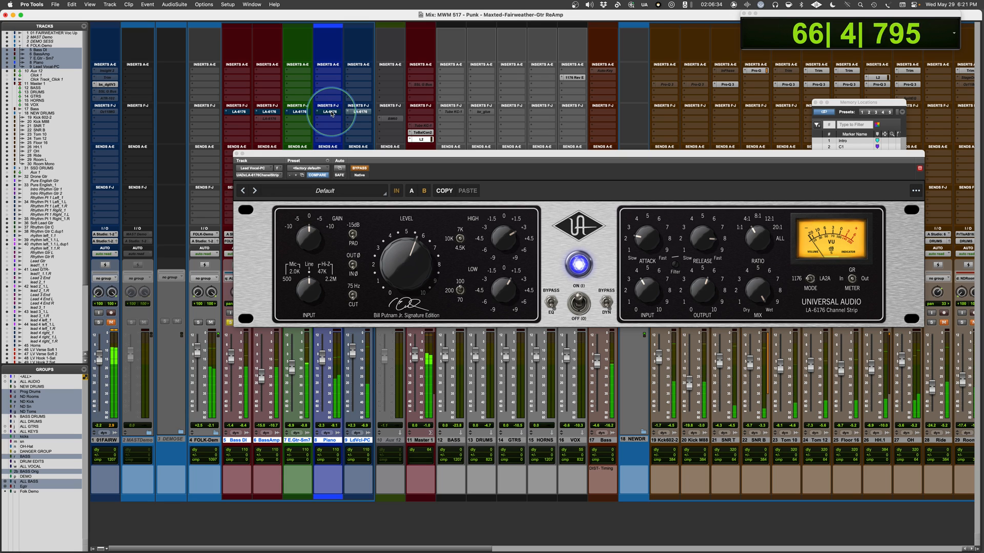
{"action": "left_click", "coordinate": [331, 114], "text": "alt+shift+super"}
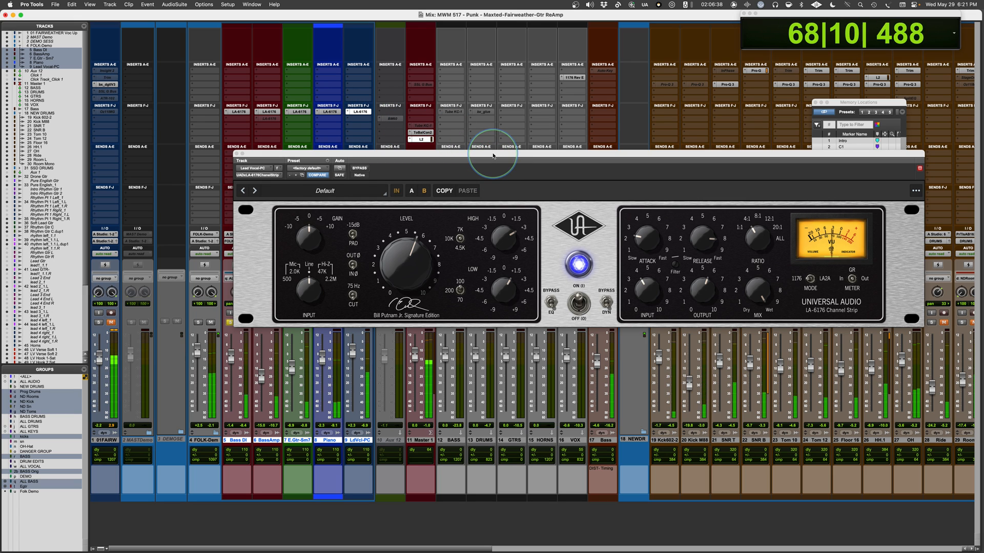
{"action": "left_click_drag", "start_coordinate": [493, 155], "coordinate": [437, 175]}
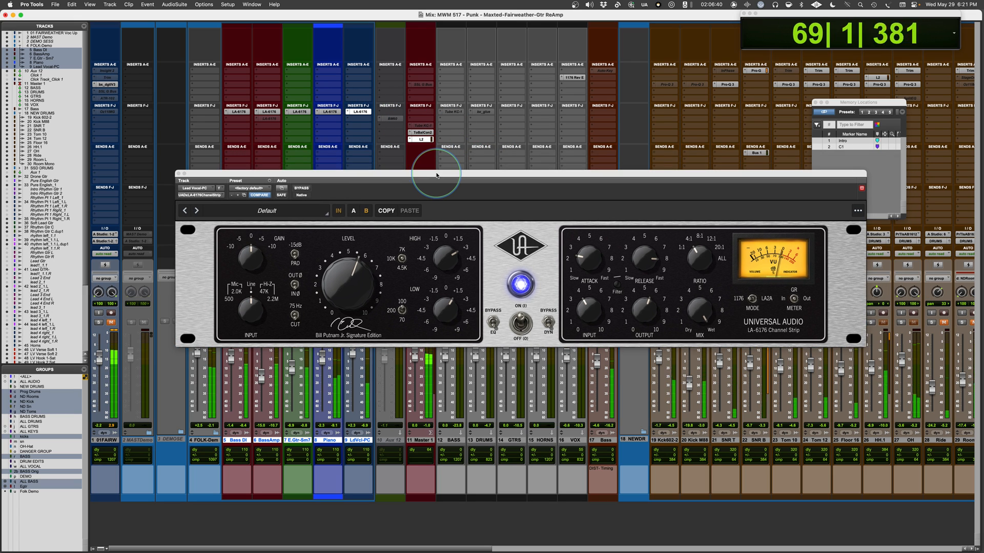
{"action": "key", "text": "space"}
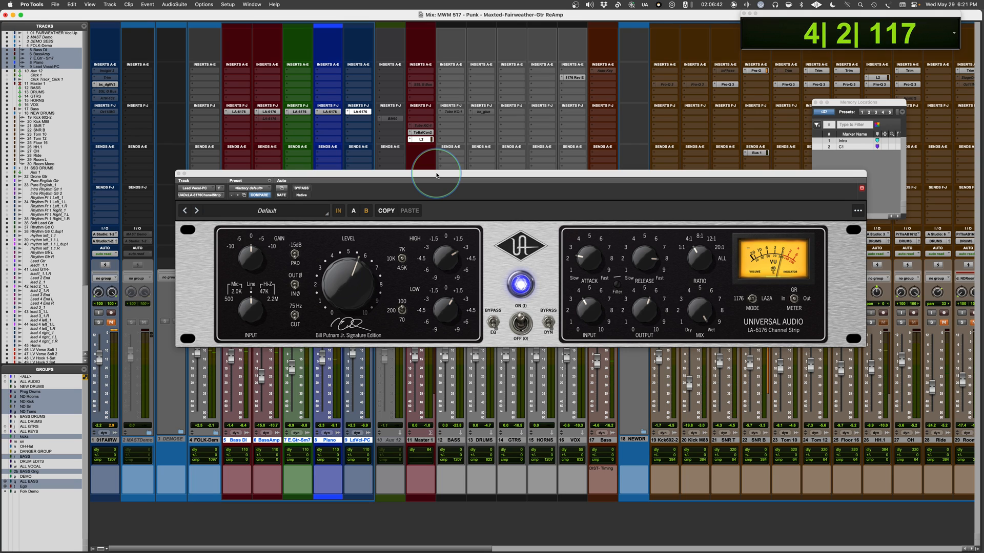